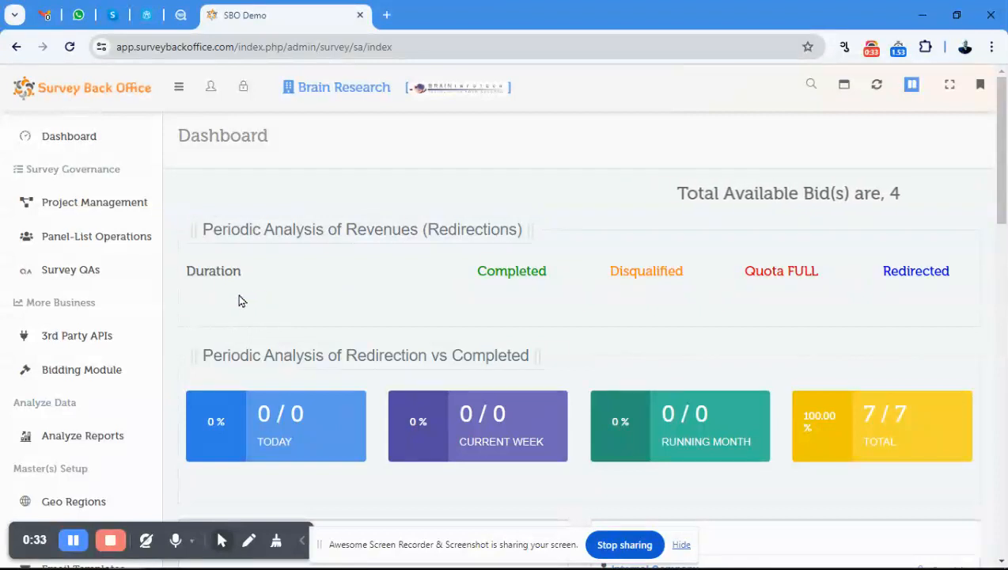
Open the company management list and start adding a new company.
scroll(147, 292, down, 1)
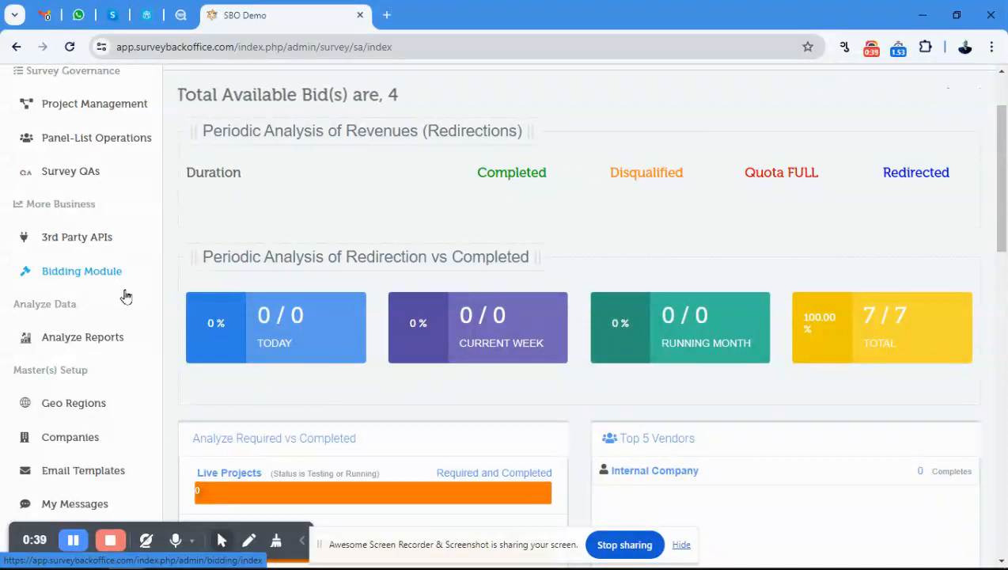
click(80, 442)
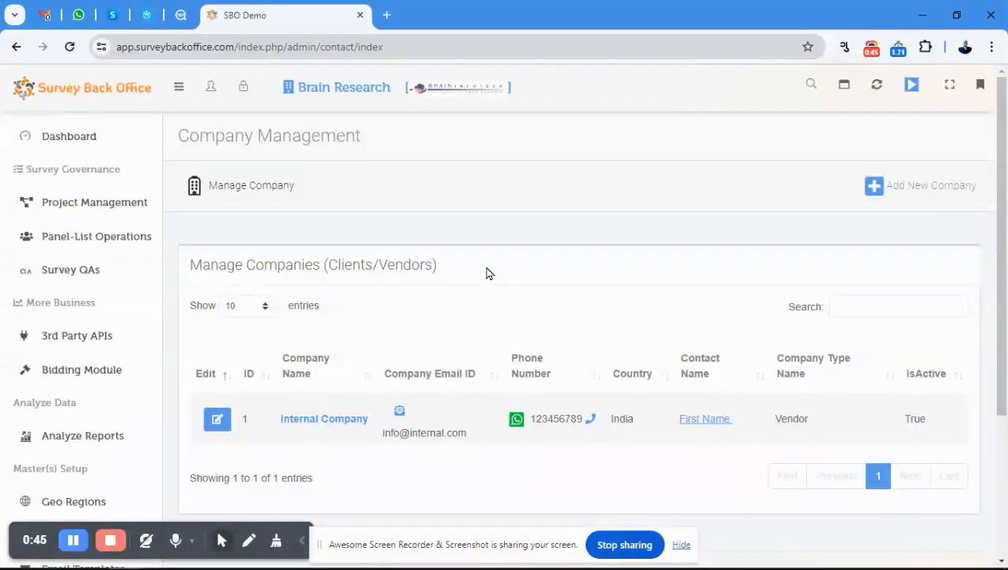
scroll(488, 274, down, 1)
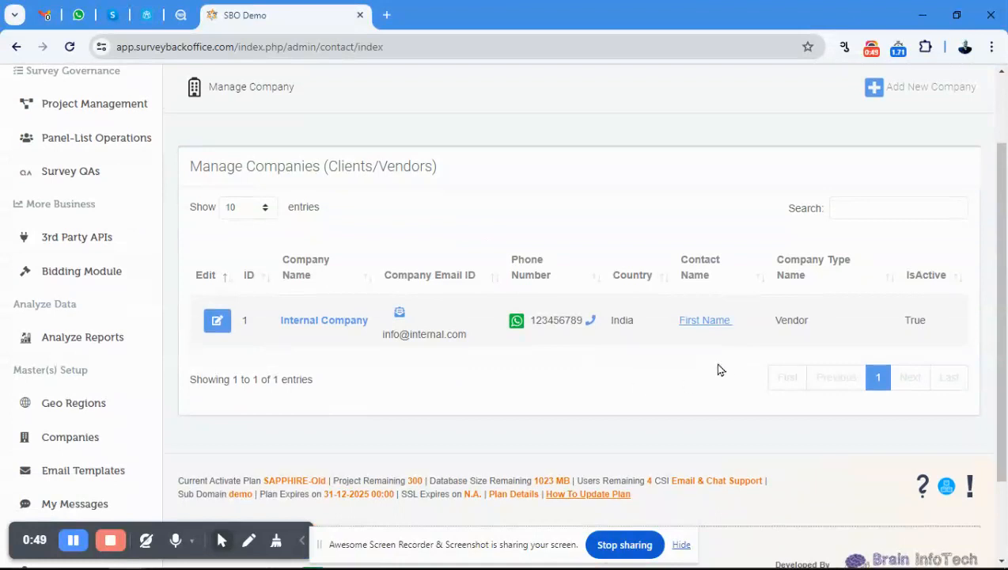
scroll(776, 322, up, 1)
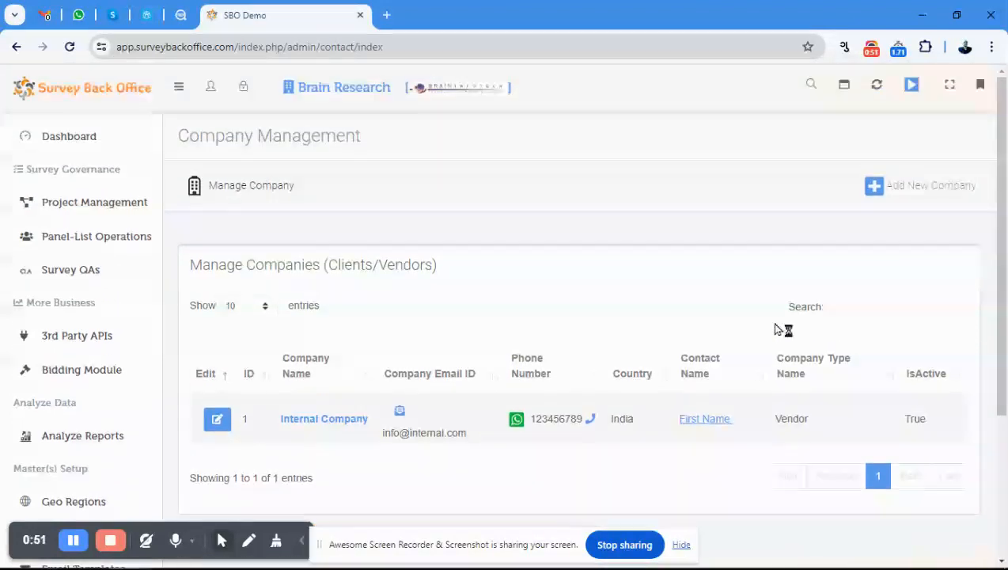
click(932, 193)
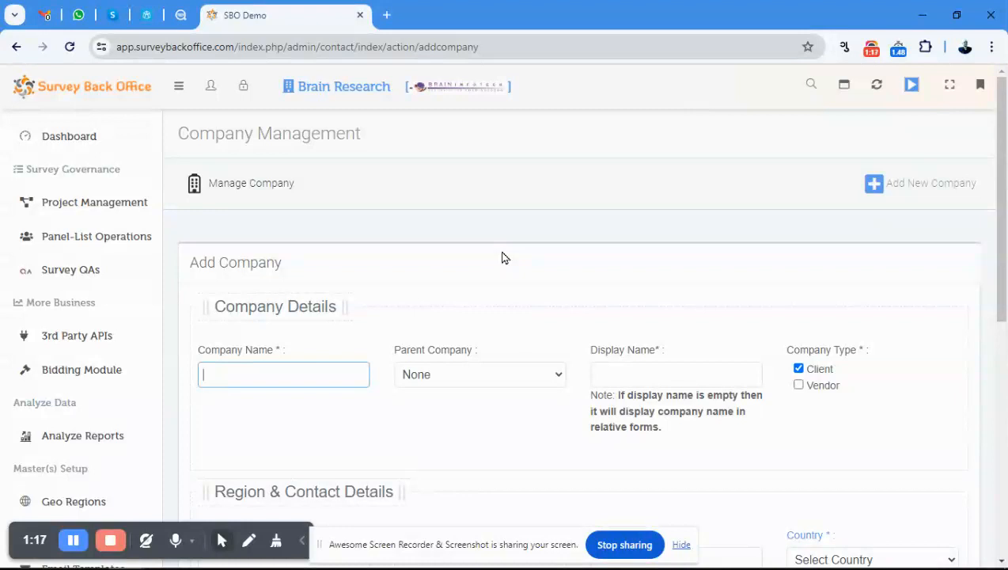
Name the new company Client One, keeping None as its parent company and leaving the display name empty.
text(Client)
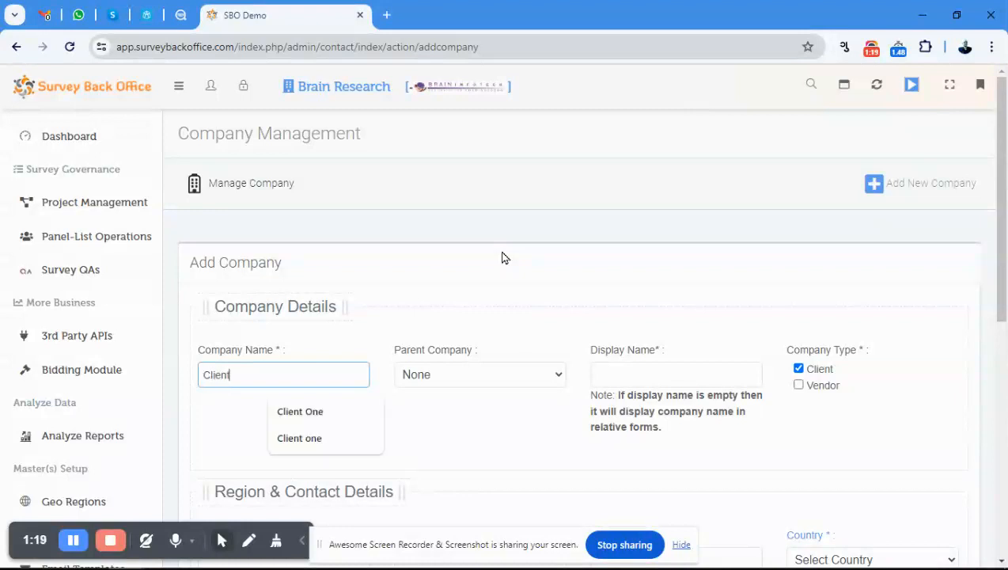
text( One)
key(Tab)
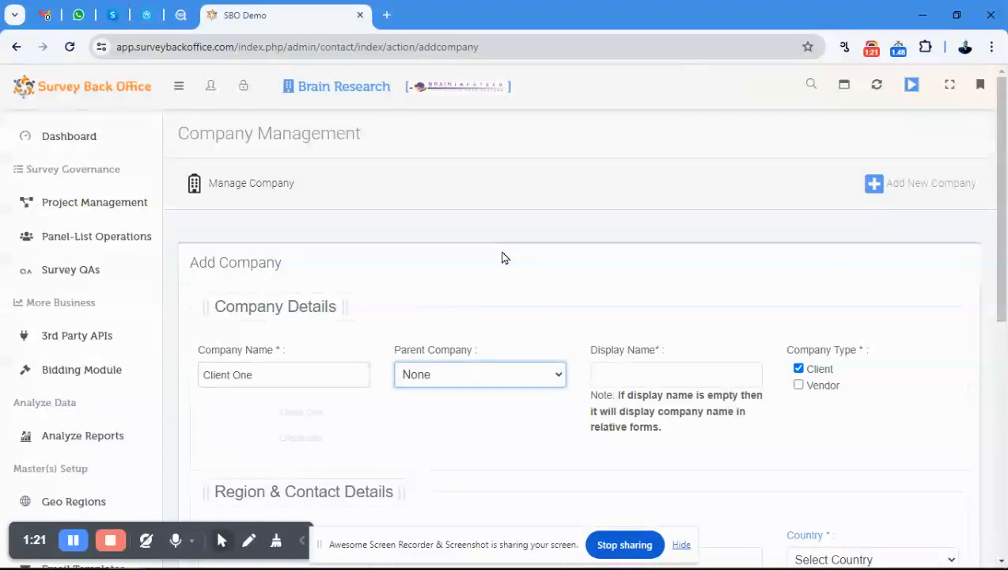
key(Tab)
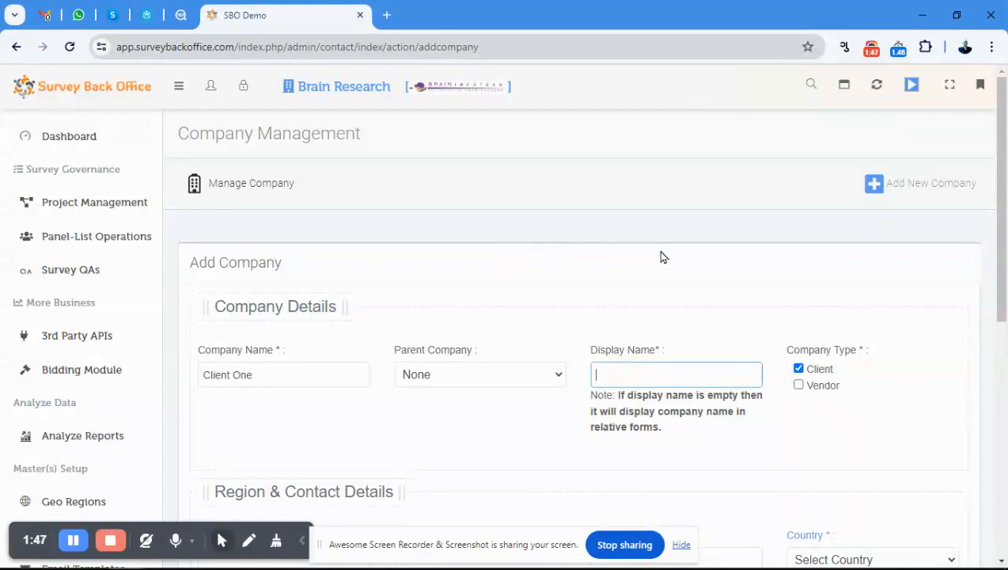
Set the company's region to country India, zone East, state Gujarat and city Gandhinagar.
scroll(672, 257, down, 1)
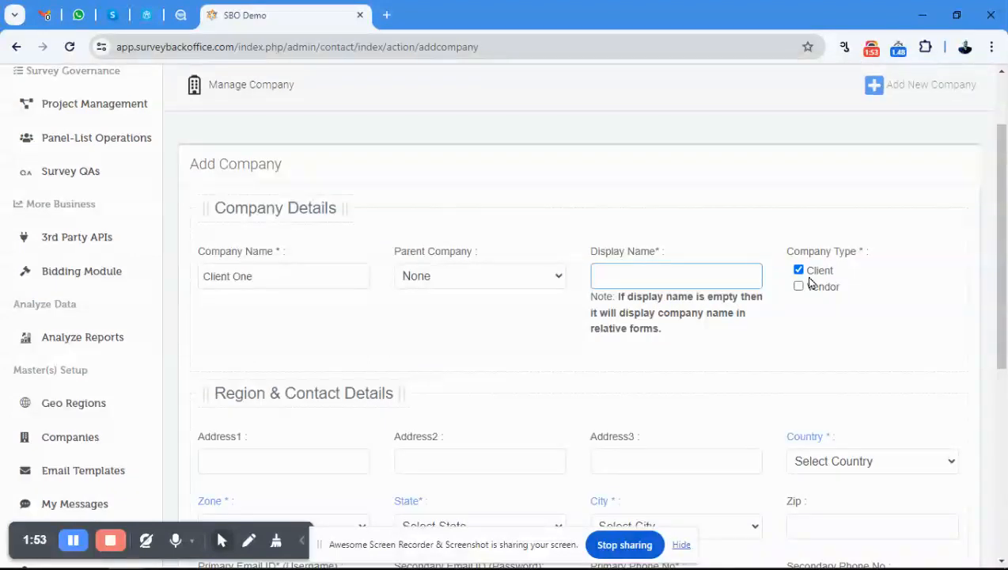
scroll(543, 291, down, 1)
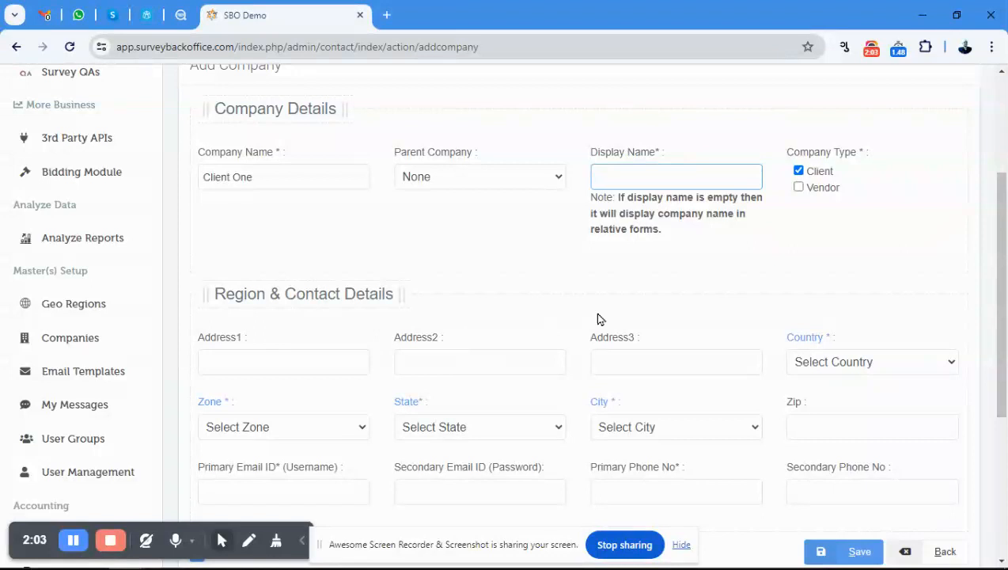
scroll(605, 301, down, 1)
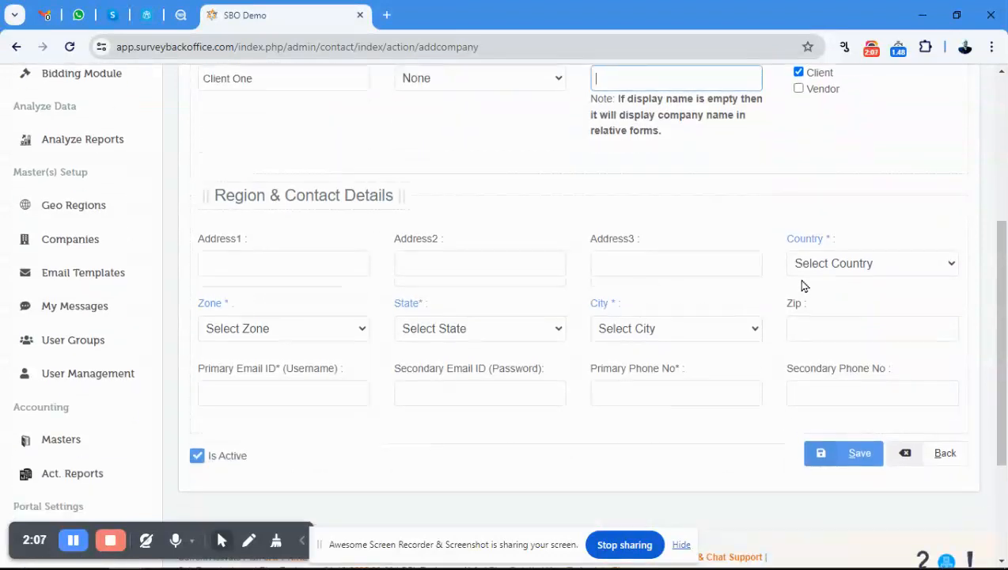
click(841, 269)
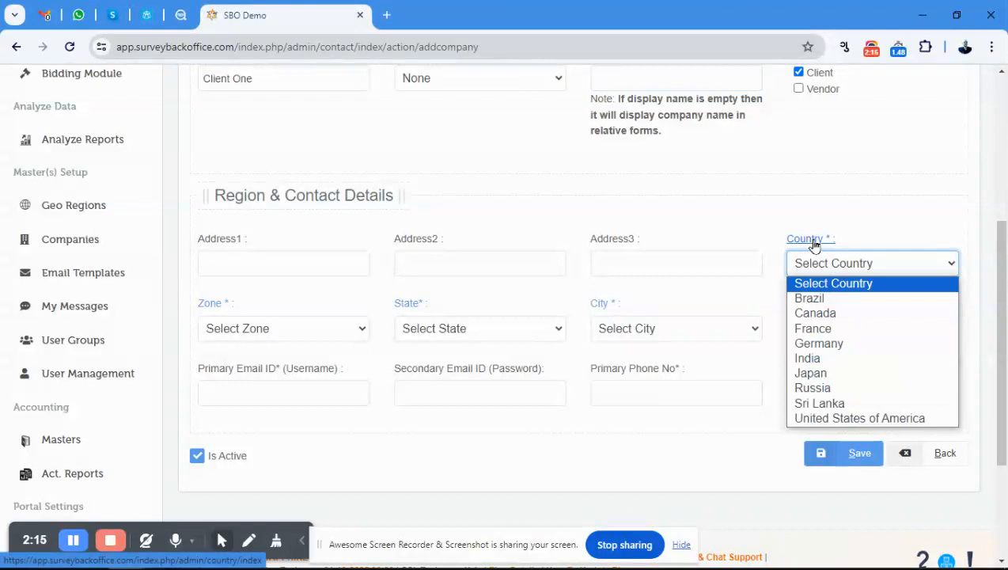
click(815, 362)
click(259, 333)
click(242, 364)
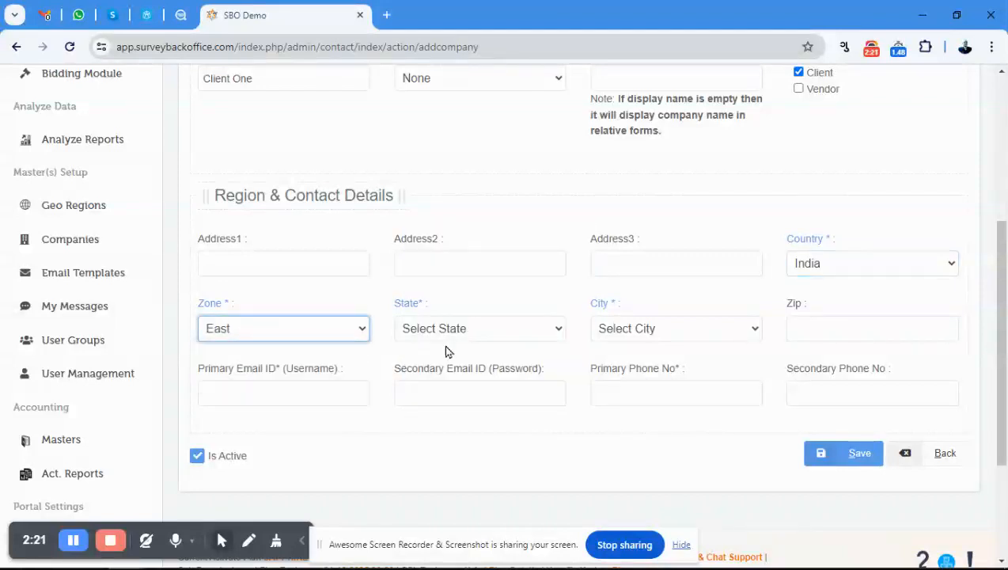
click(447, 338)
click(443, 364)
click(633, 331)
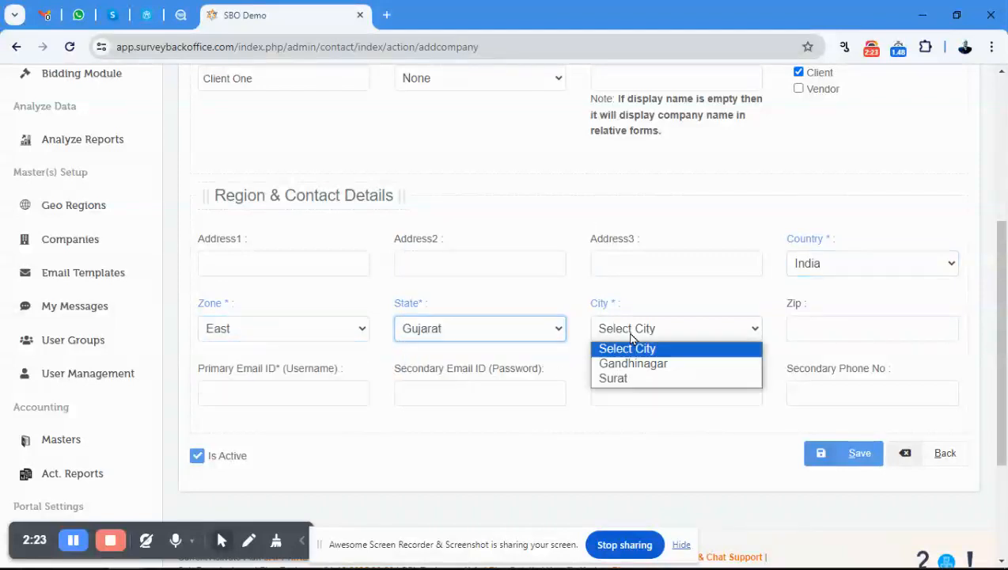
click(629, 368)
click(829, 327)
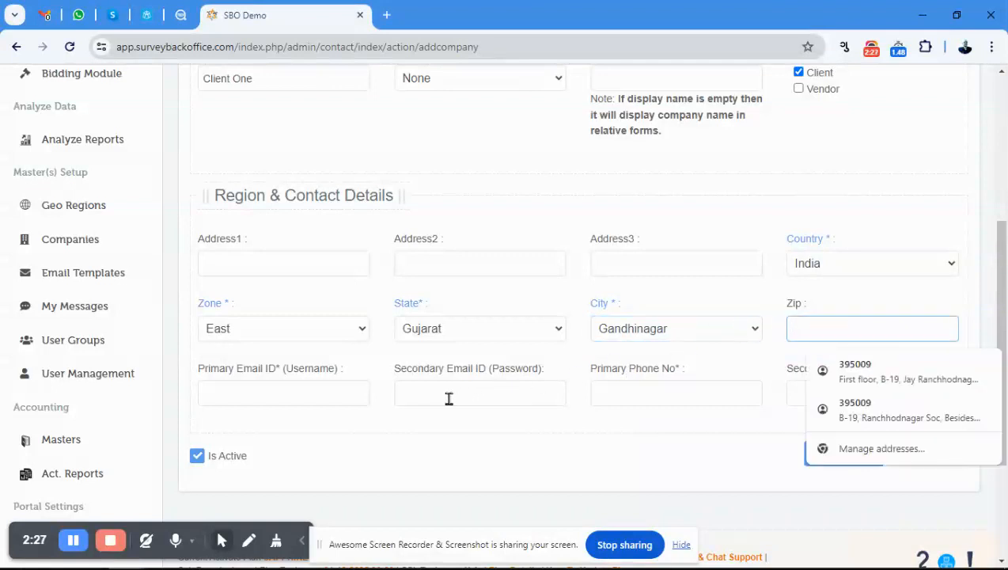
Fill in the company's primary email, which serves as its username.
click(280, 393)
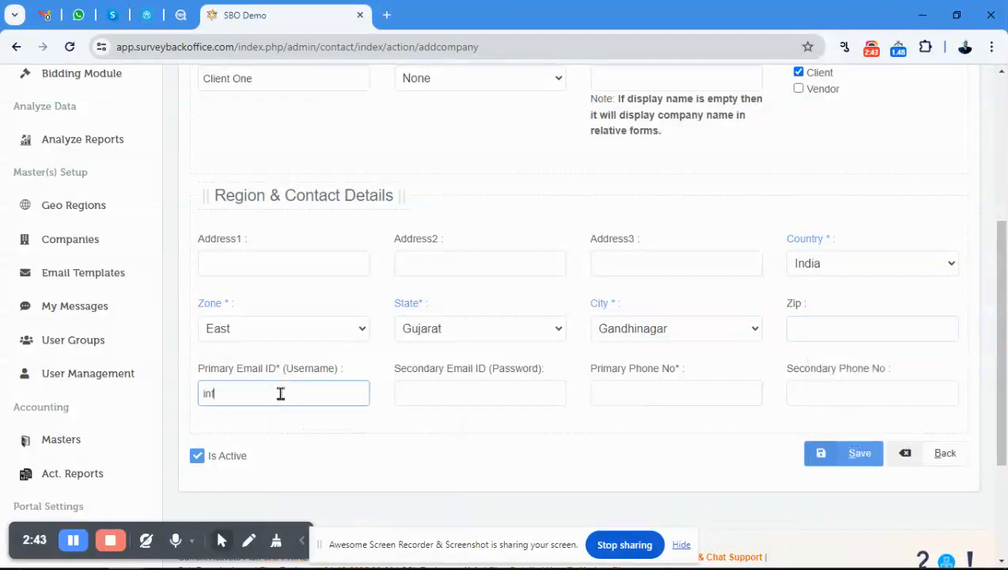
key(Tab)
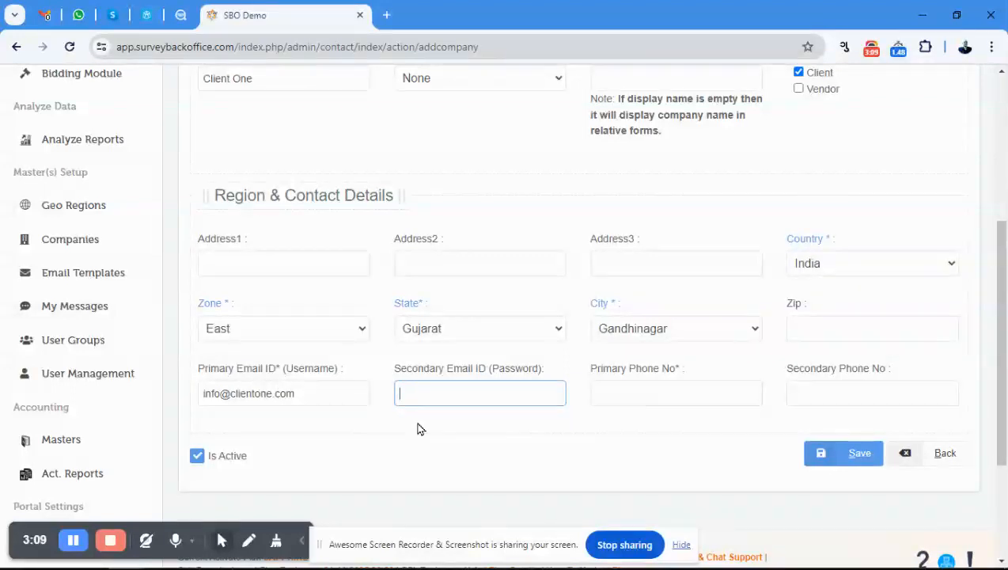
Switch to Microsoft Edge, view the portal's company login page, and return to the company form in Chrome.
key(alt+Tab)
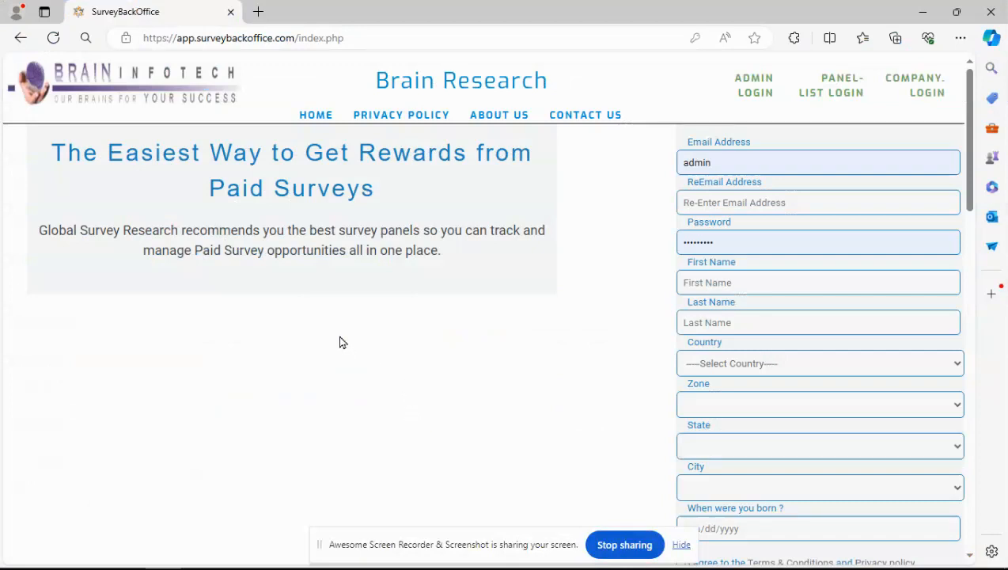
click(442, 38)
click(497, 431)
click(929, 99)
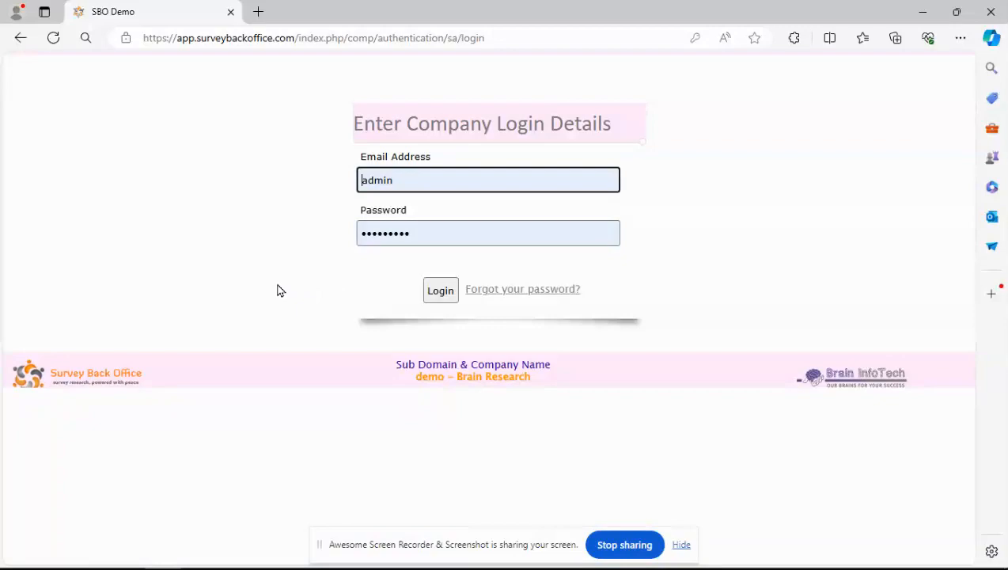
key(alt+Tab)
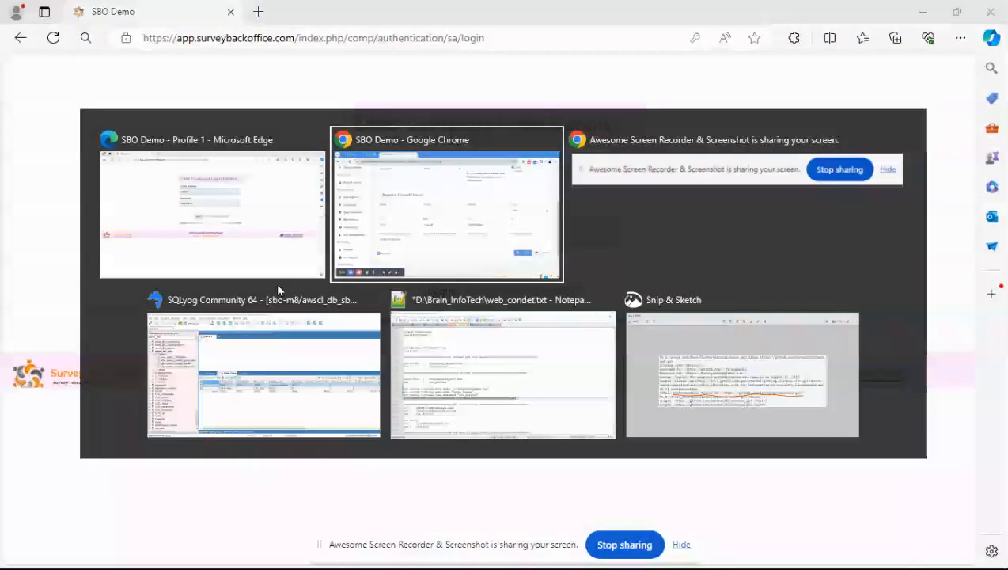
Enter the company's primary phone number and save the new company.
scroll(364, 330, down, 2)
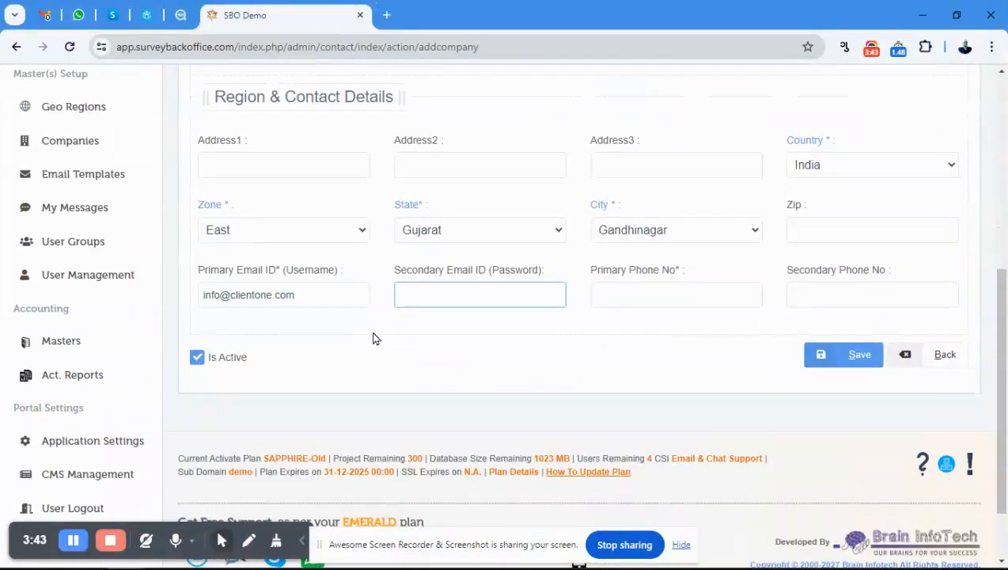
click(664, 295)
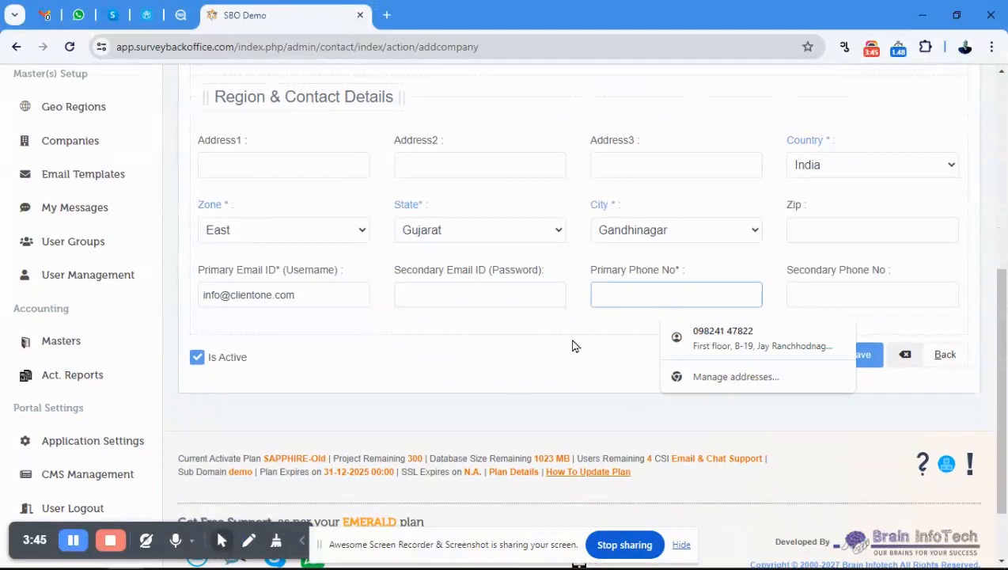
key(Tab)
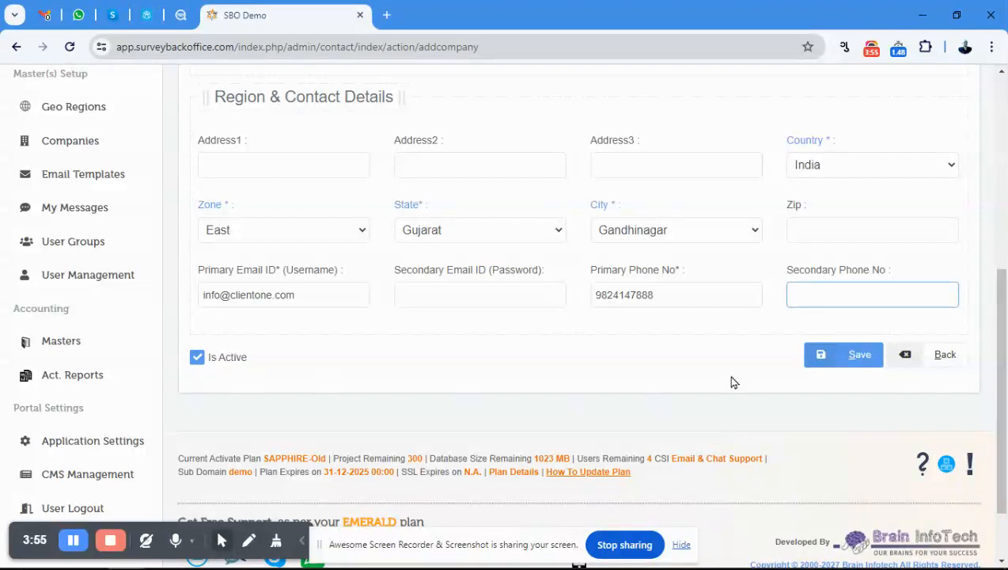
click(868, 356)
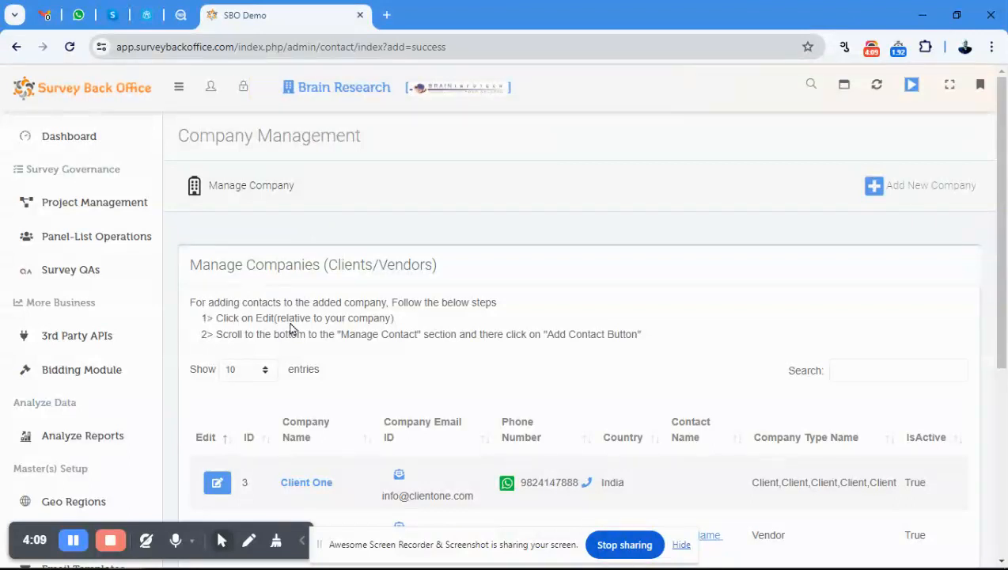
Open the Client One company for editing and start adding a new contact to it.
scroll(419, 273, down, 3)
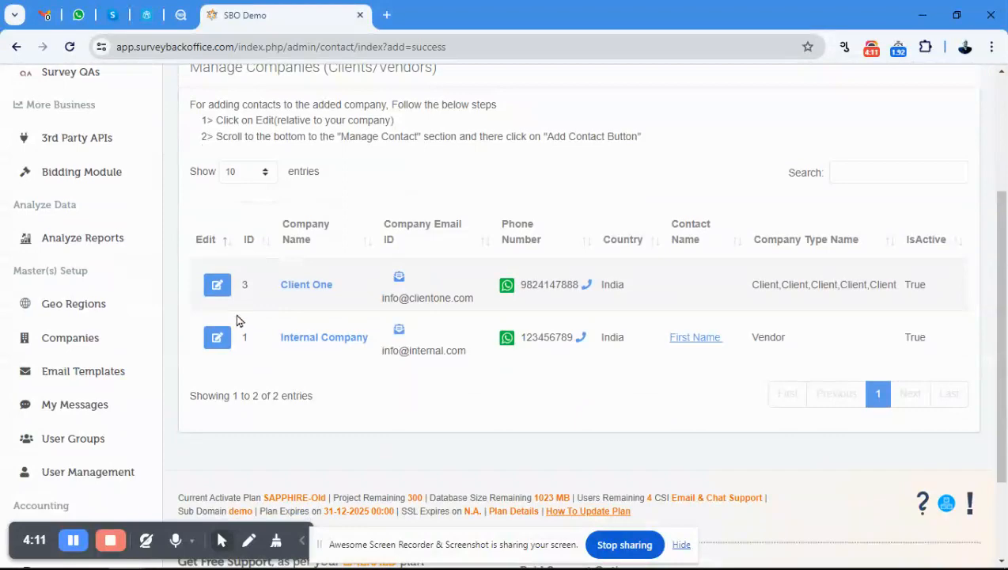
click(218, 290)
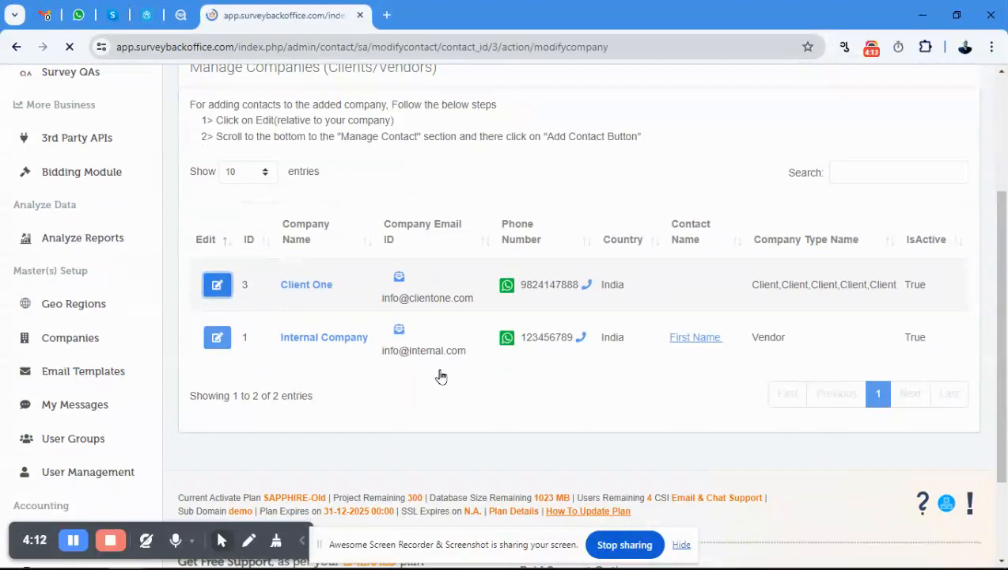
scroll(589, 348, down, 6)
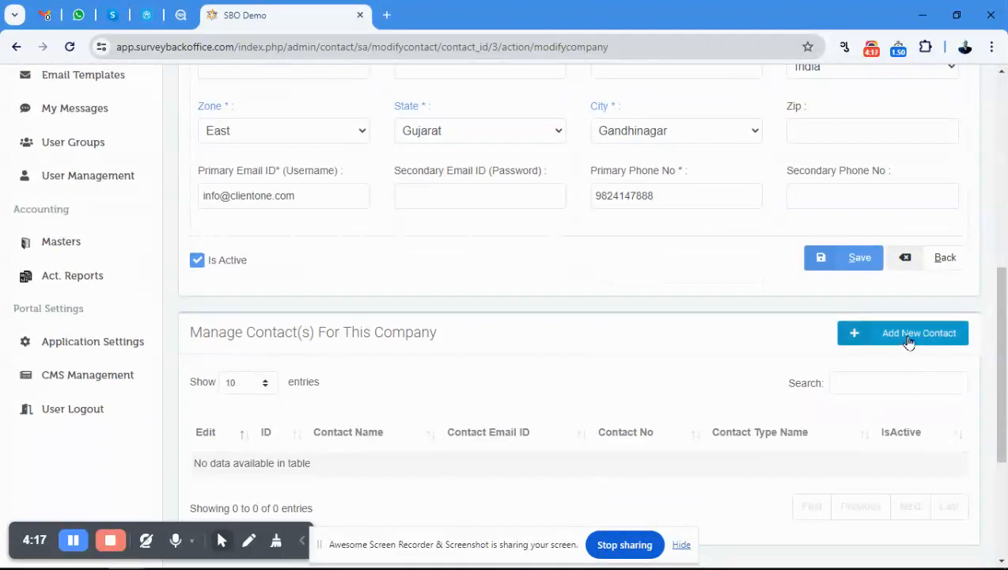
click(908, 337)
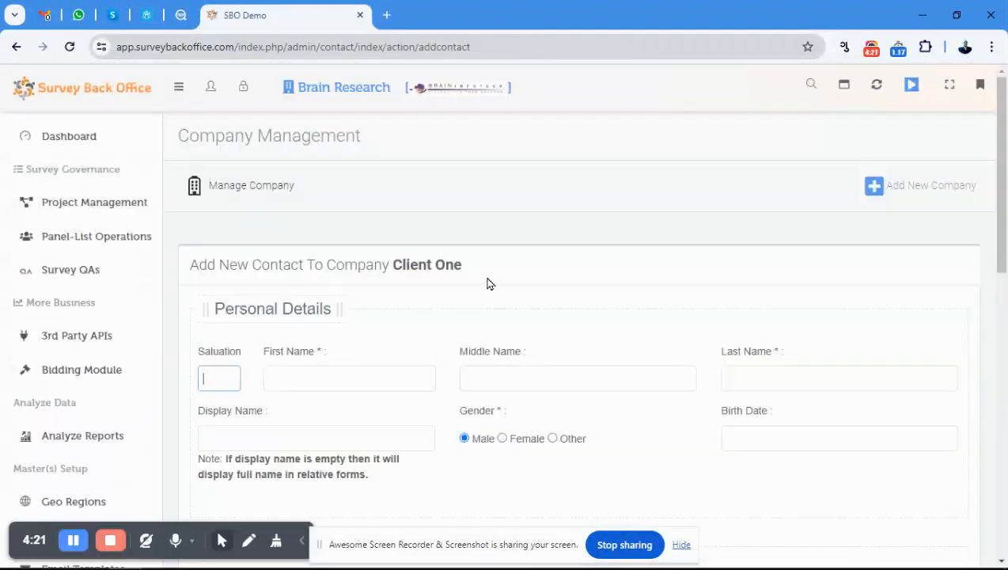
Set the contact's salutation to Mr and fill in the first, middle and last names.
text(Mr)
key(Tab)
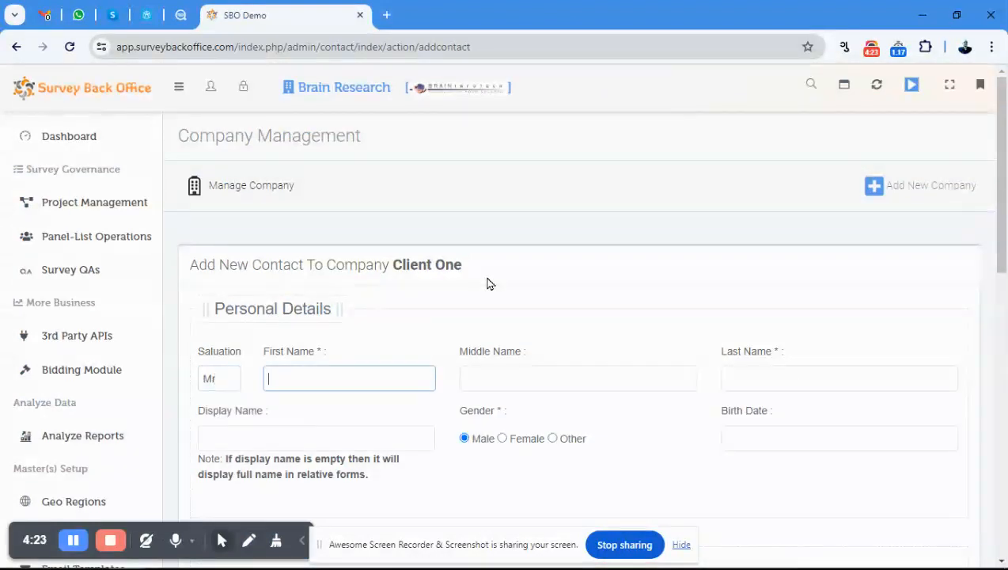
key(Tab)
key(Tab)
key(Tab)
Leave the contact's display name empty, keep the gender as Male, and enter the birth date.
scroll(545, 244, down, 1)
scroll(546, 244, down, 1)
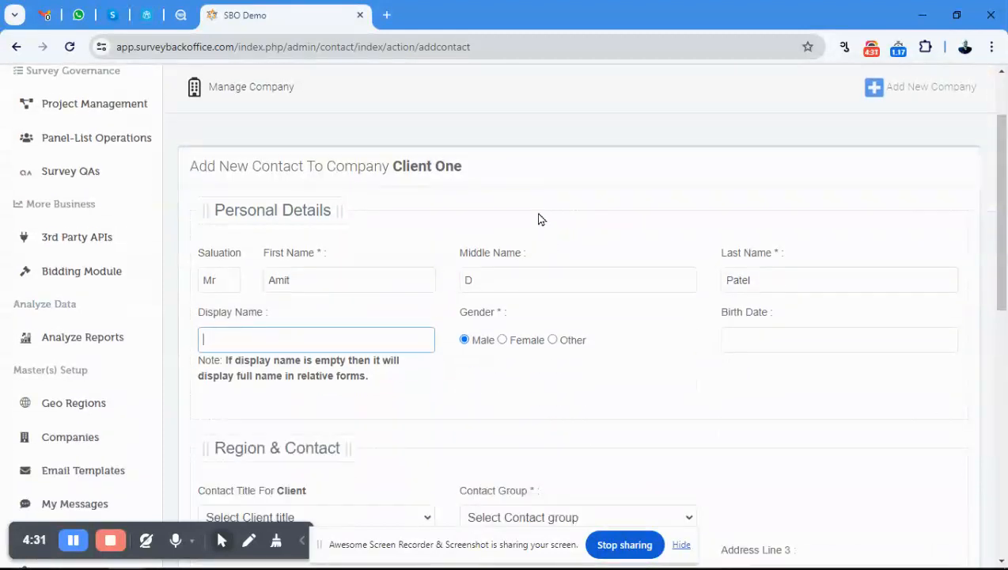
key(Tab)
key(Tab)
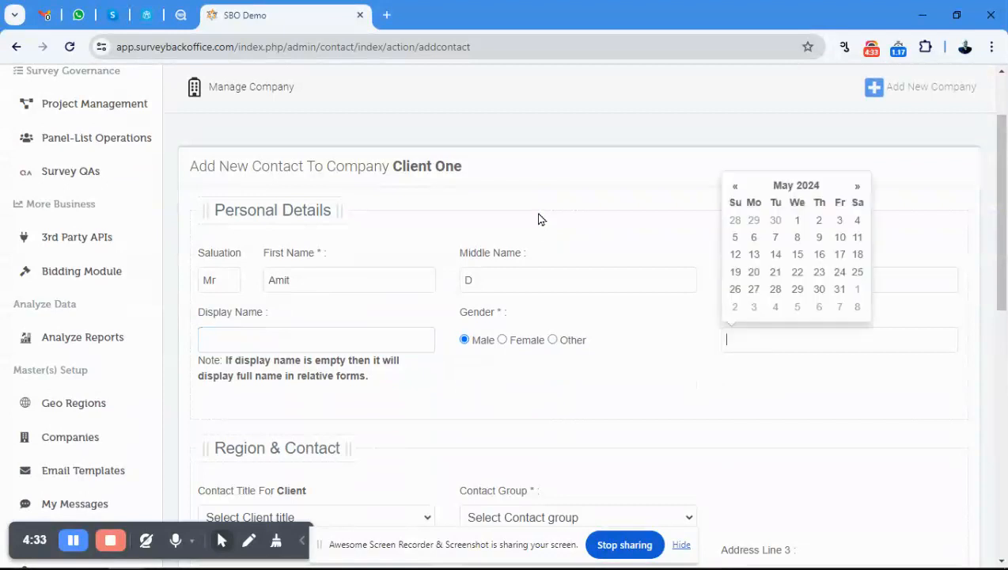
click(818, 291)
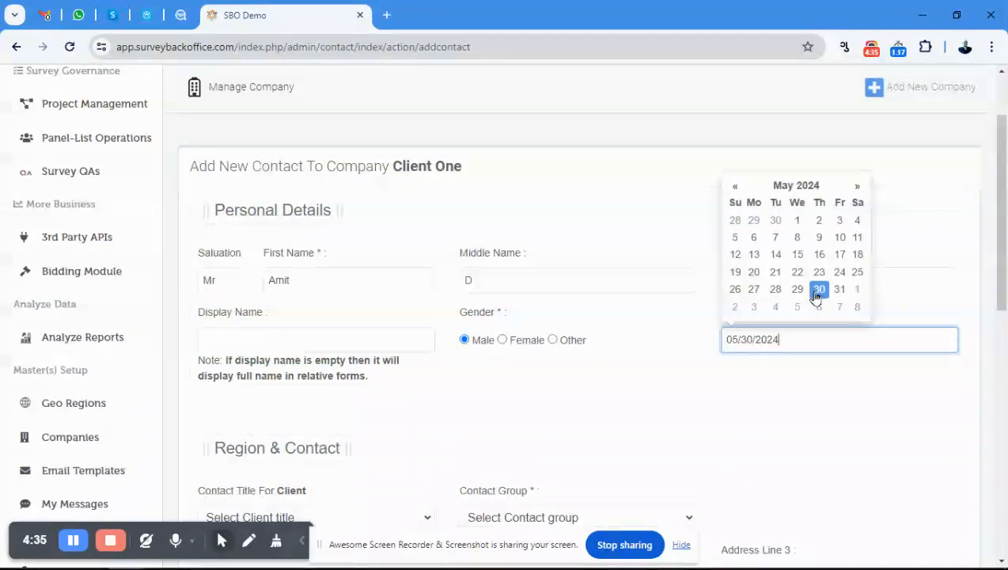
key(BackSpace)
key(BackSpace)
text(00)
key(Tab)
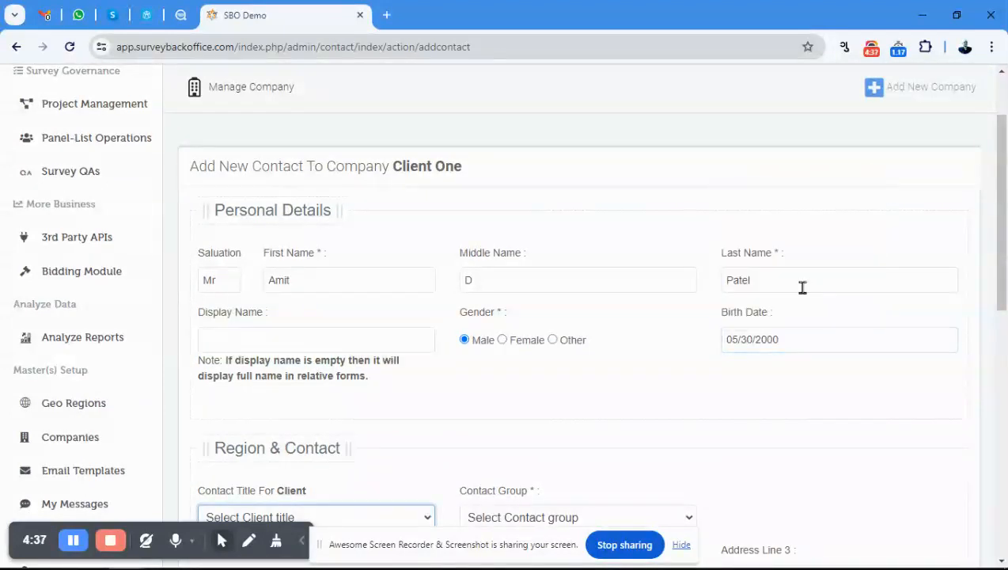
Set the contact's client title to Project Manager and the contact group to Survey Int.
scroll(609, 315, down, 1)
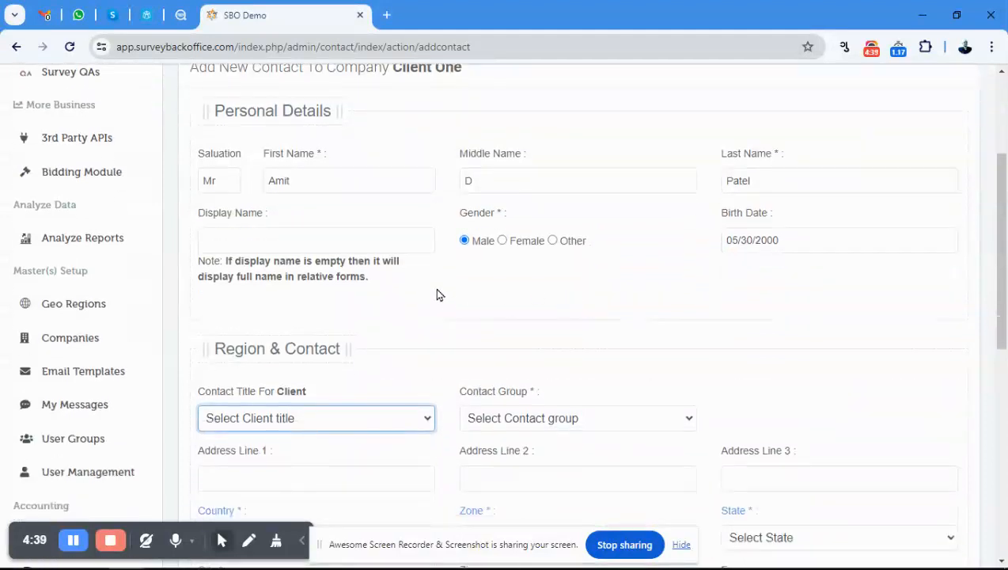
scroll(439, 297, down, 1)
scroll(434, 285, down, 1)
click(307, 320)
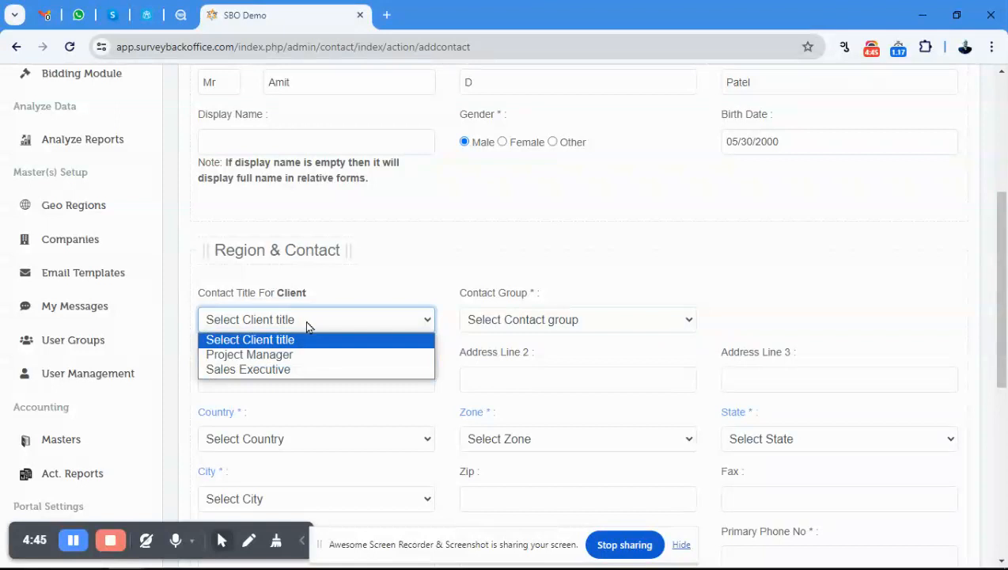
click(276, 357)
click(530, 328)
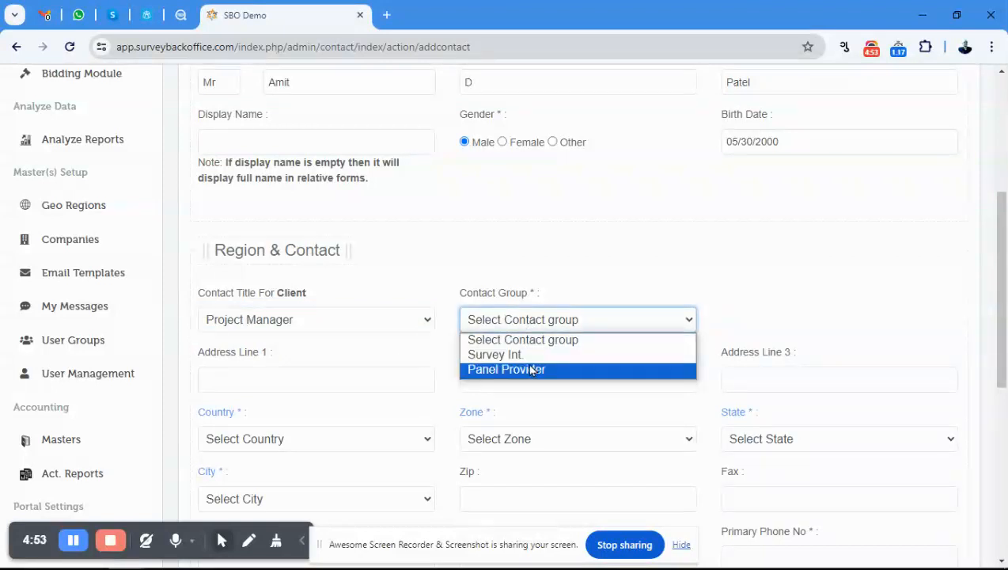
click(527, 356)
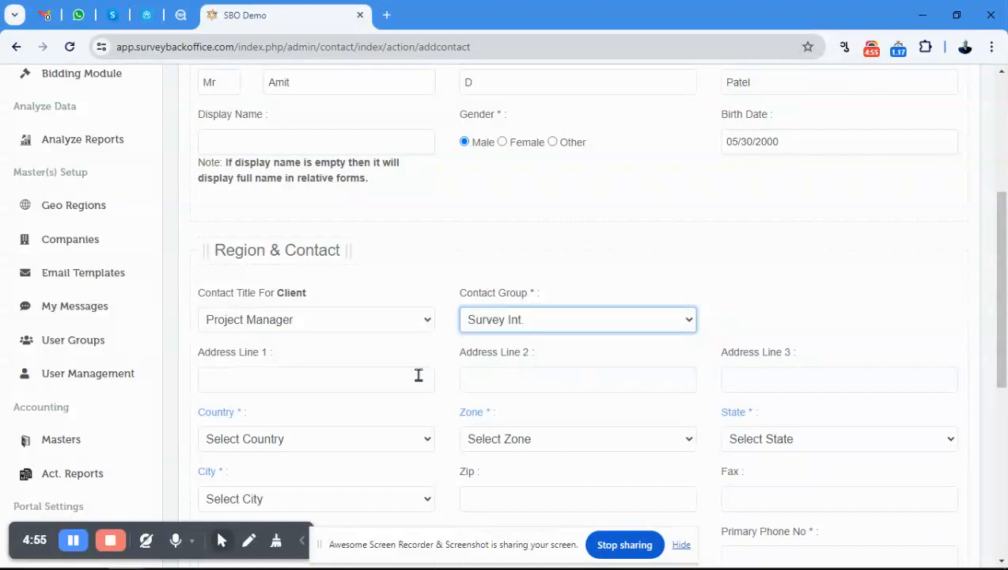
Leave the contact's three address lines empty and set the country to India.
click(331, 384)
key(Tab)
key(Tab)
key(Tab)
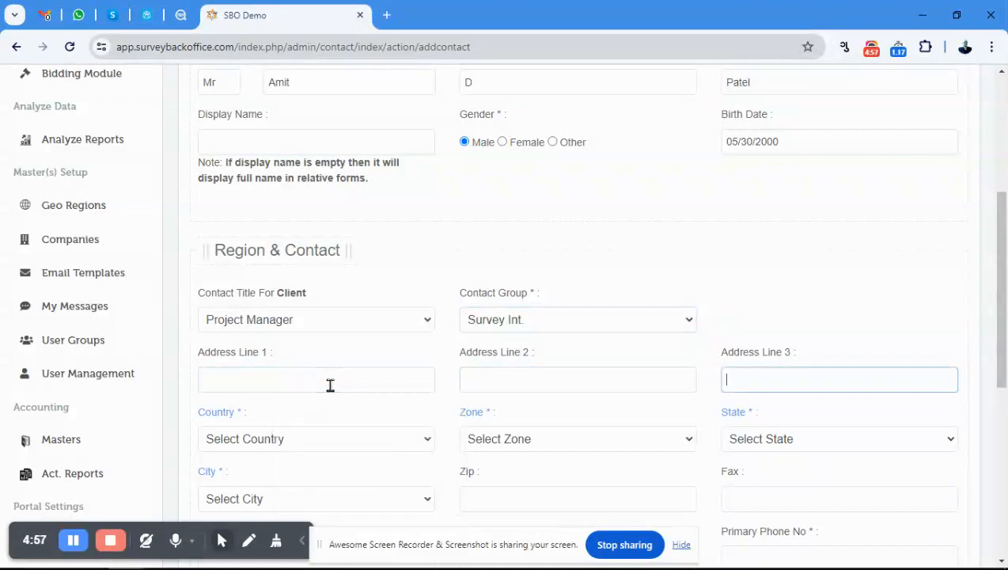
scroll(330, 380, down, 1)
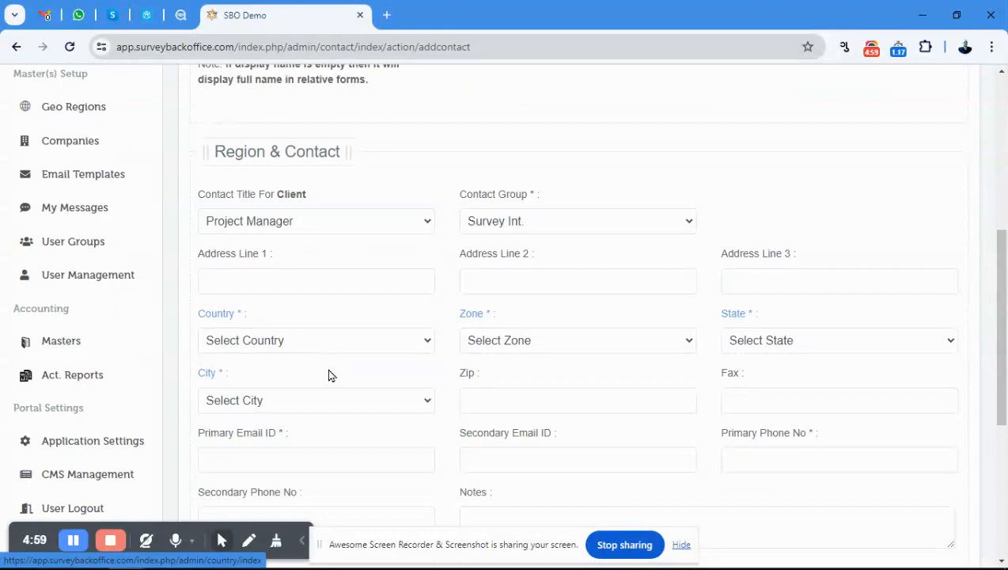
click(293, 340)
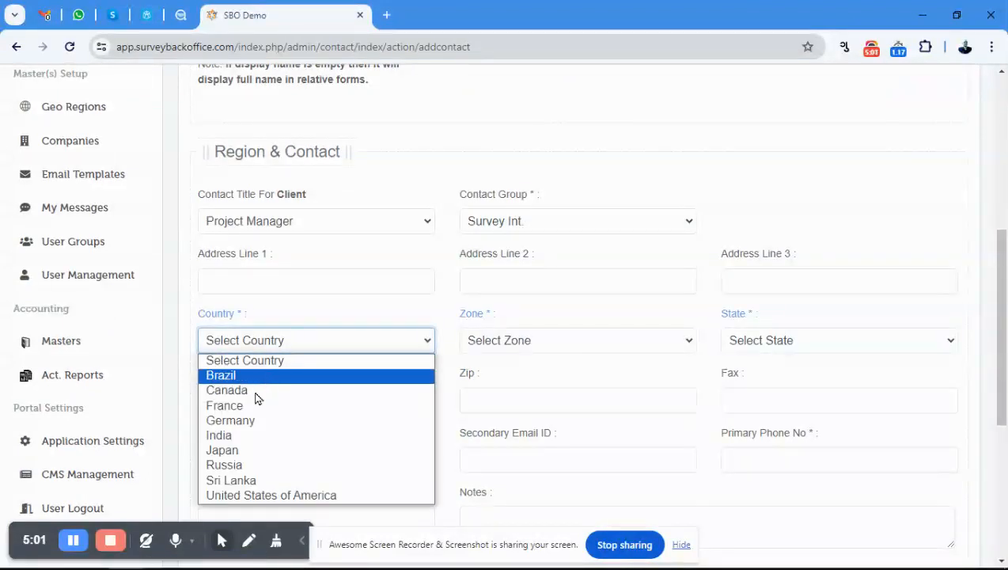
click(230, 436)
Set the contact's zone to East, the state to Gujarat and the city to Surat.
click(542, 347)
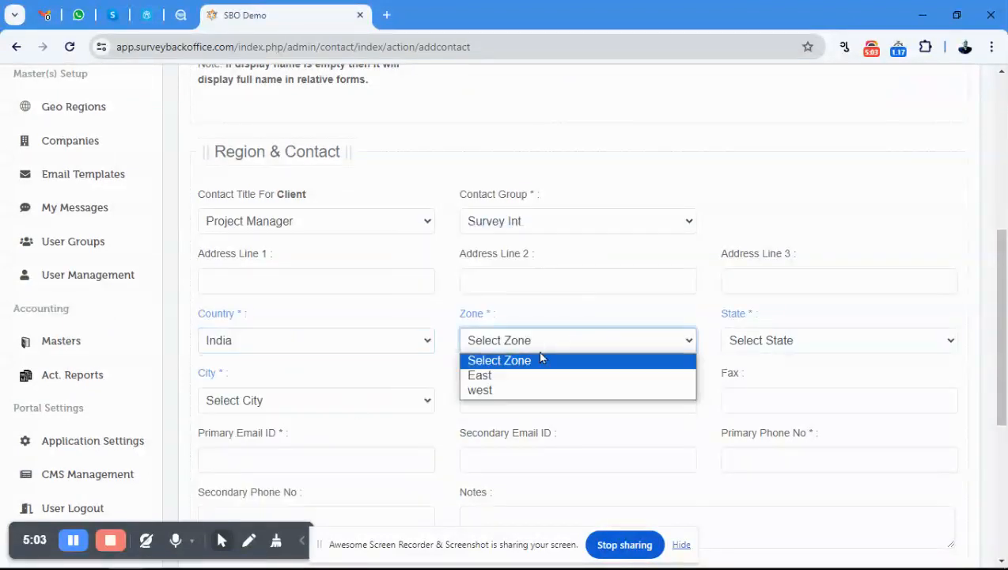
click(535, 376)
click(784, 341)
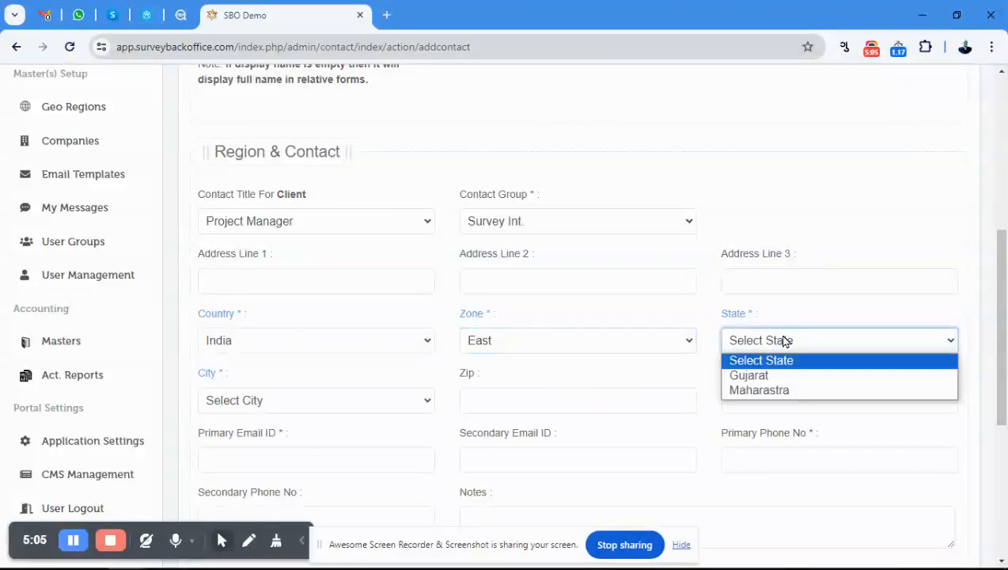
click(756, 375)
click(275, 408)
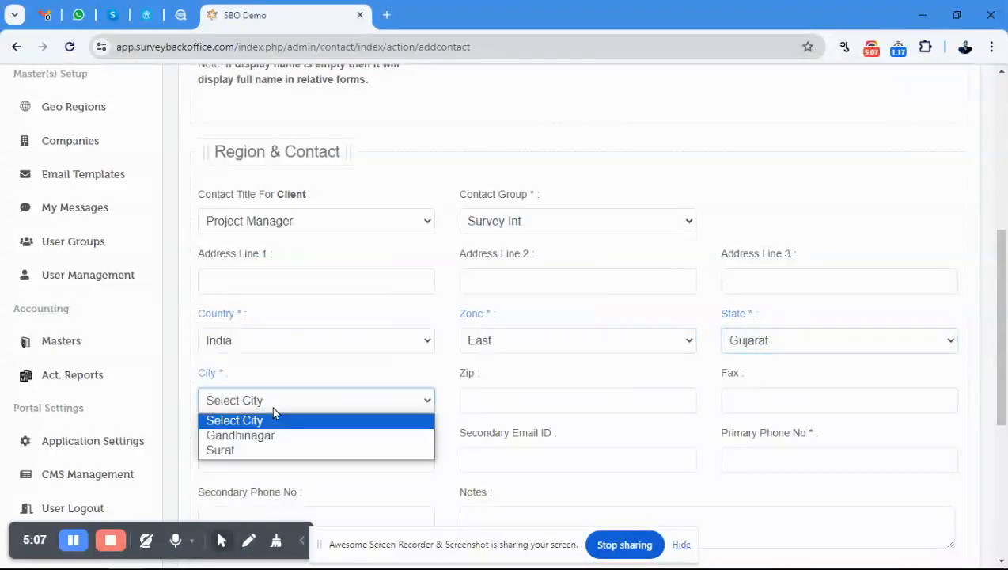
click(254, 450)
Leave the zip and fax empty and fill in the contact's primary e-mail address.
click(534, 393)
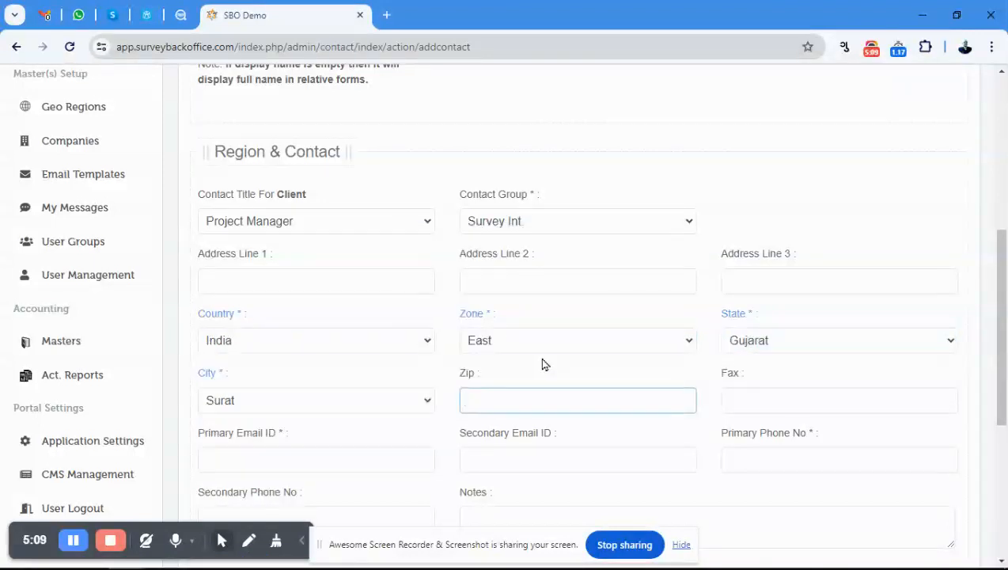
key(Tab)
key(Tab)
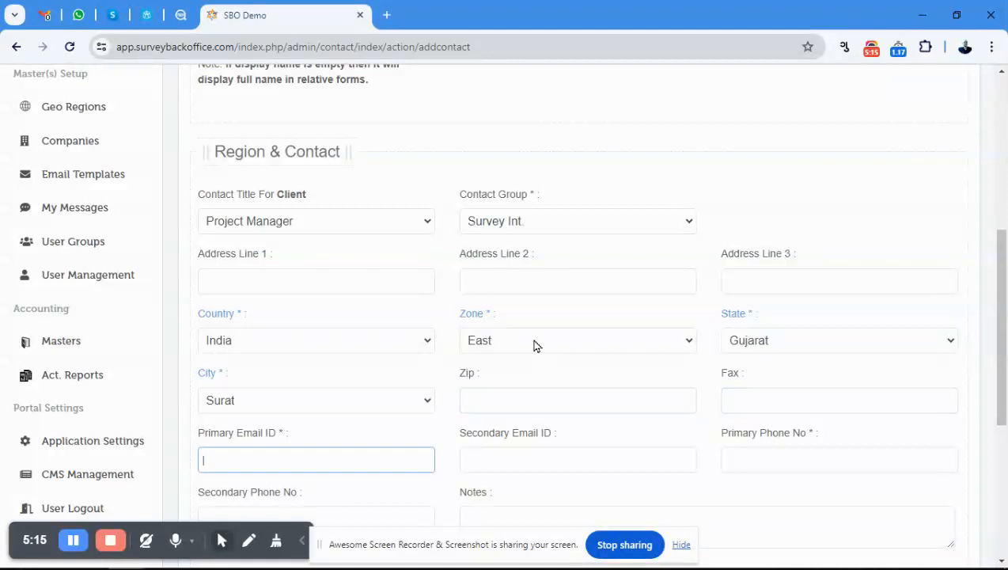
key(Tab)
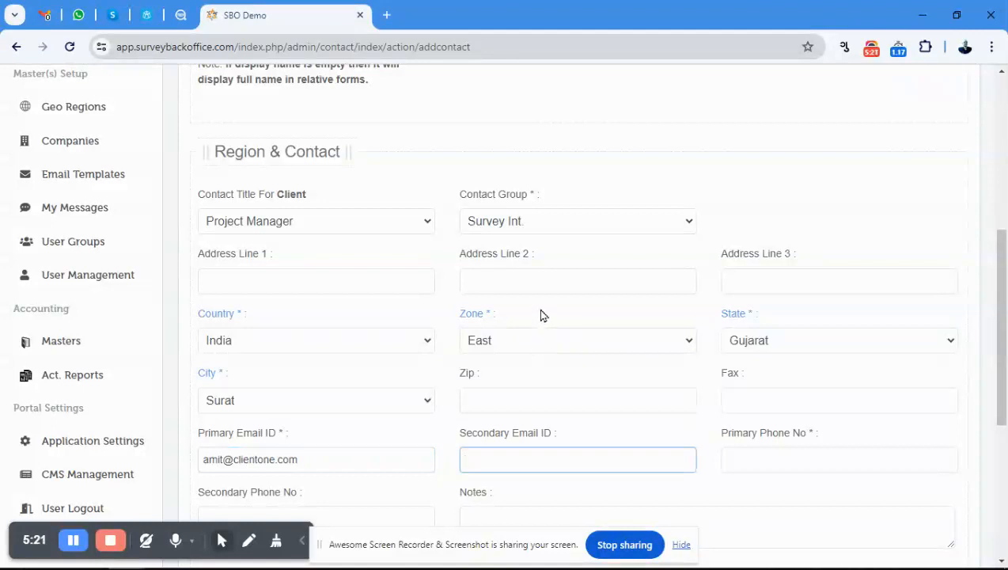
Leave the secondary e-mail empty and enter the contact's primary phone number.
scroll(538, 309, down, 1)
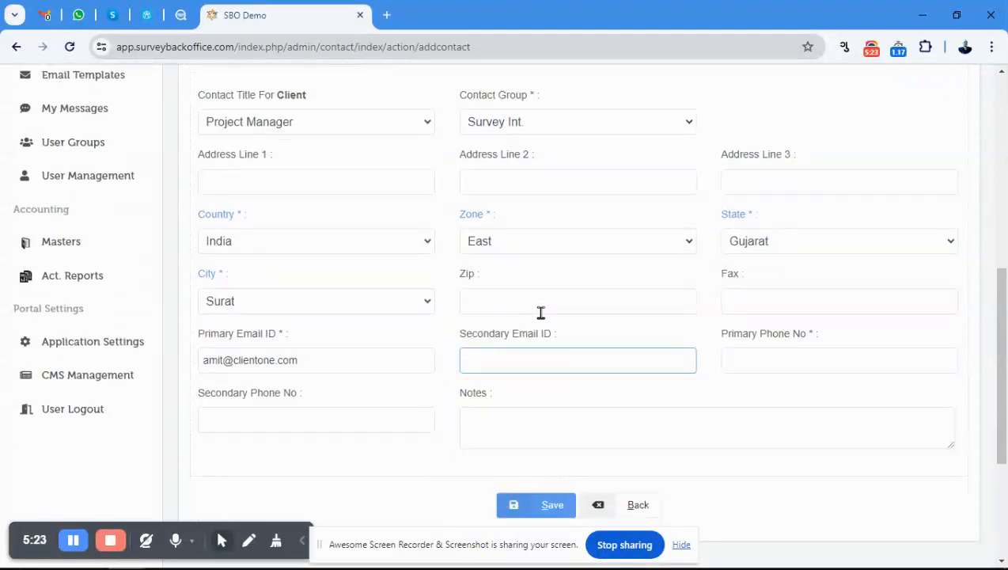
key(Tab)
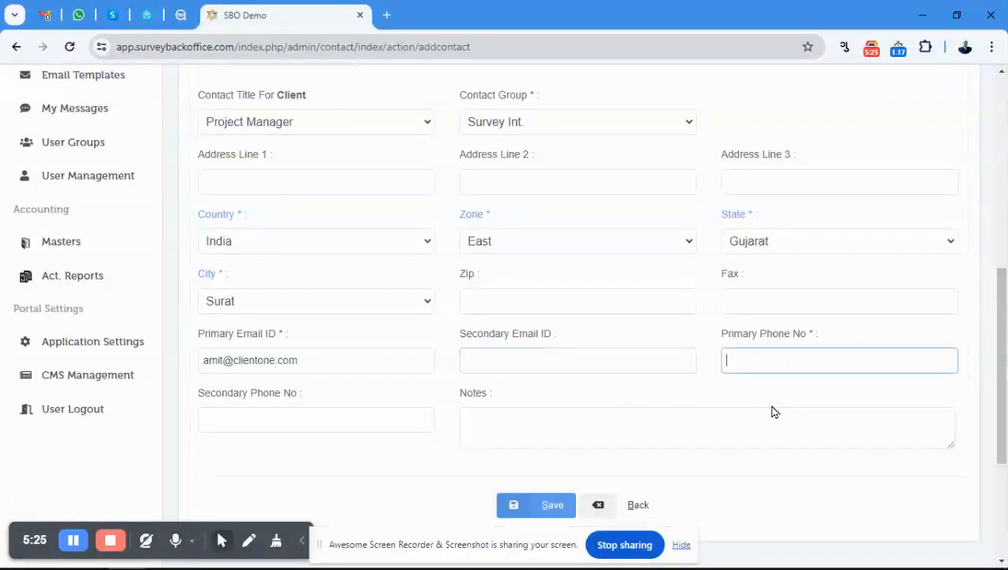
Enter "test" in the contact's notes and save the new contact.
click(710, 416)
text(test)
scroll(595, 322, down, 2)
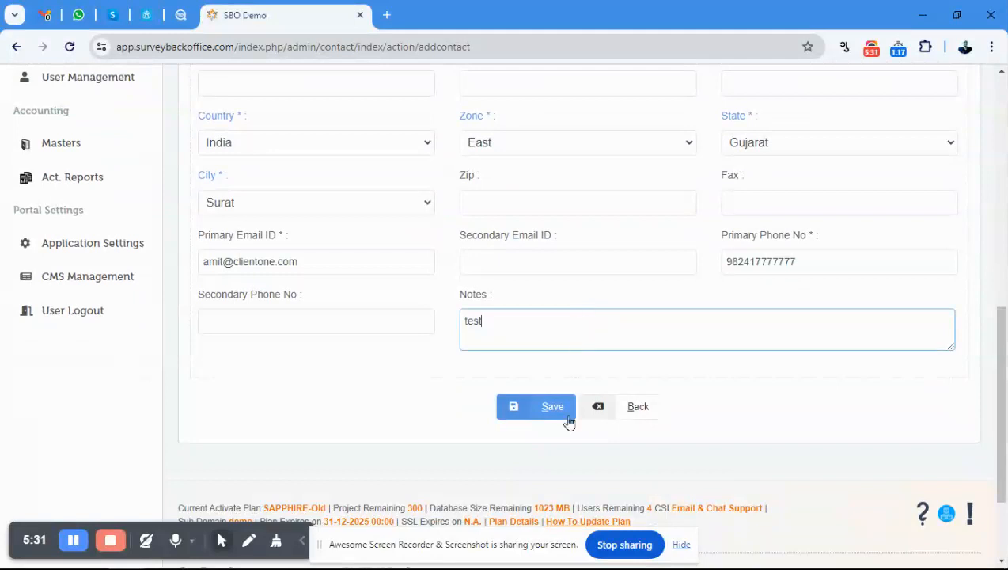
click(555, 414)
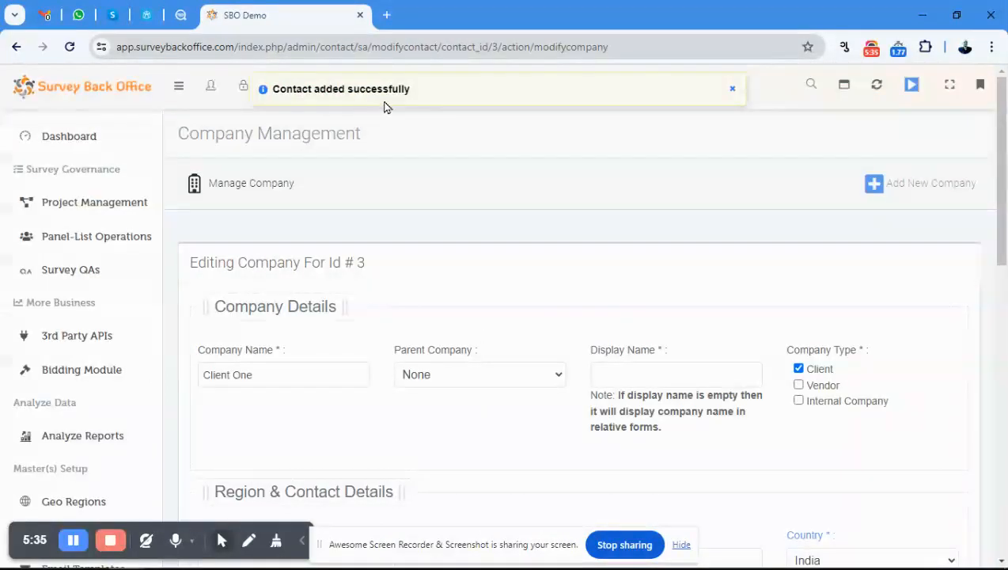
Check the new contact's entry among the Client One company's contacts and return to the list of companies.
scroll(514, 355, down, 3)
scroll(469, 356, down, 5)
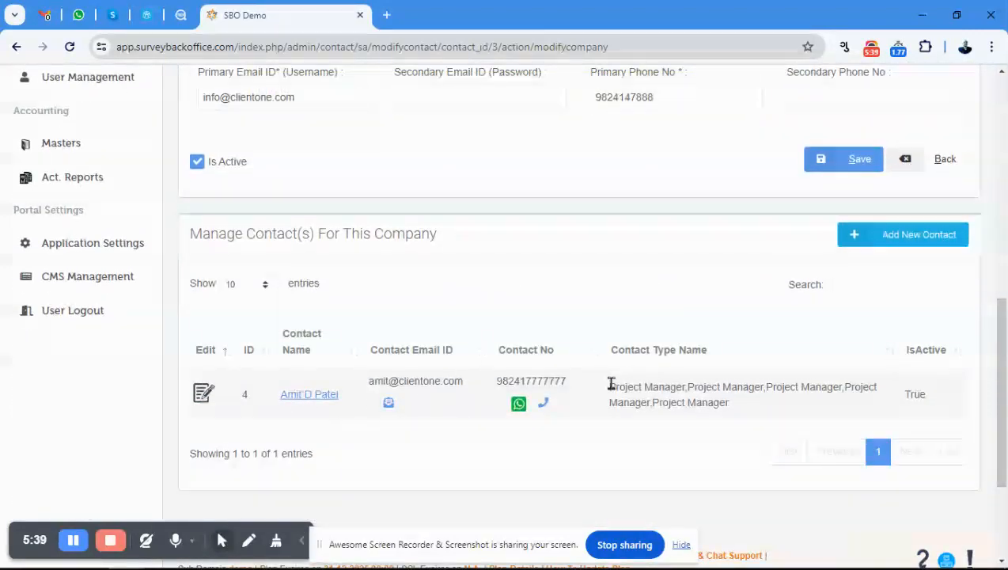
click(945, 158)
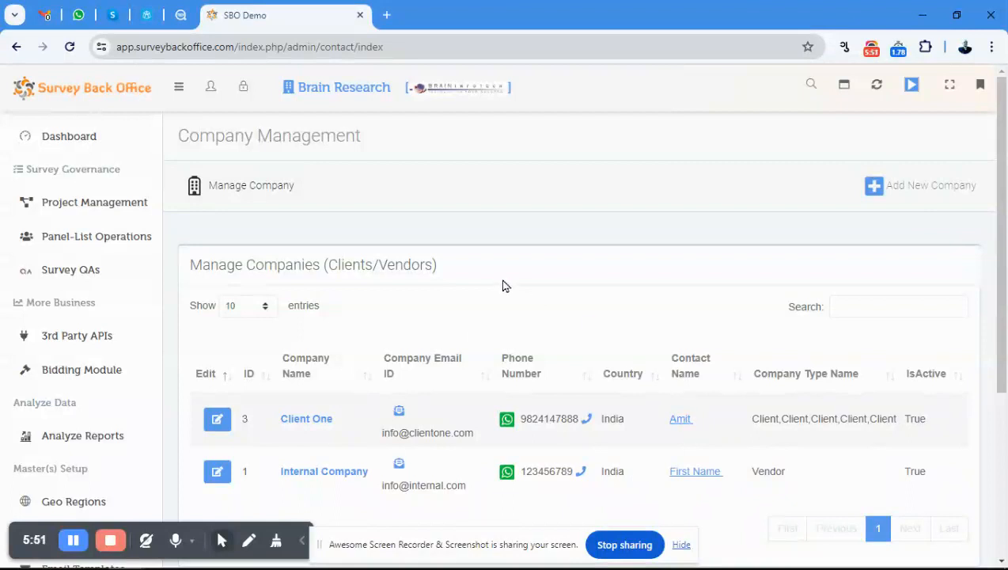
Start adding another company and mark only Vendor as its company type.
click(925, 193)
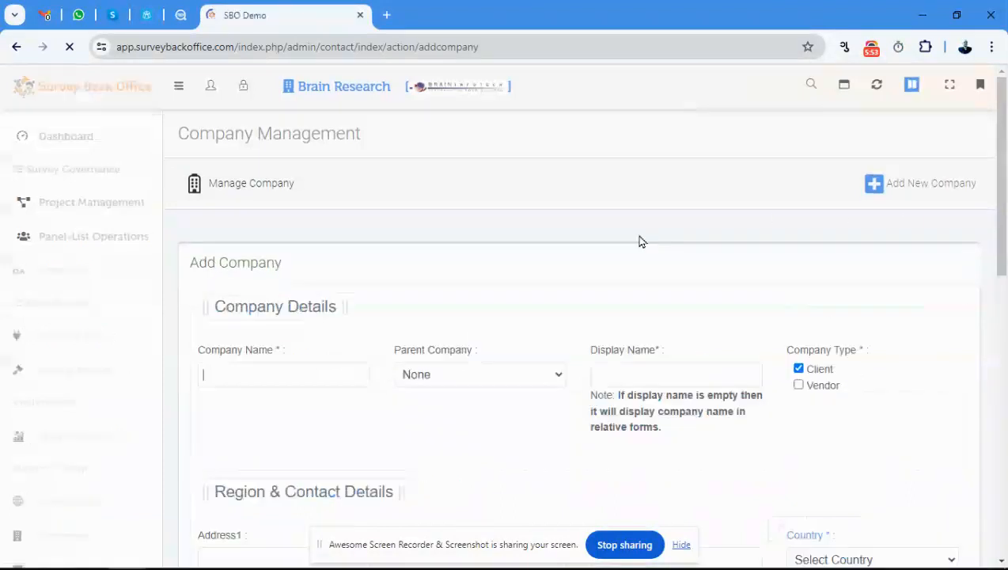
scroll(641, 241, down, 1)
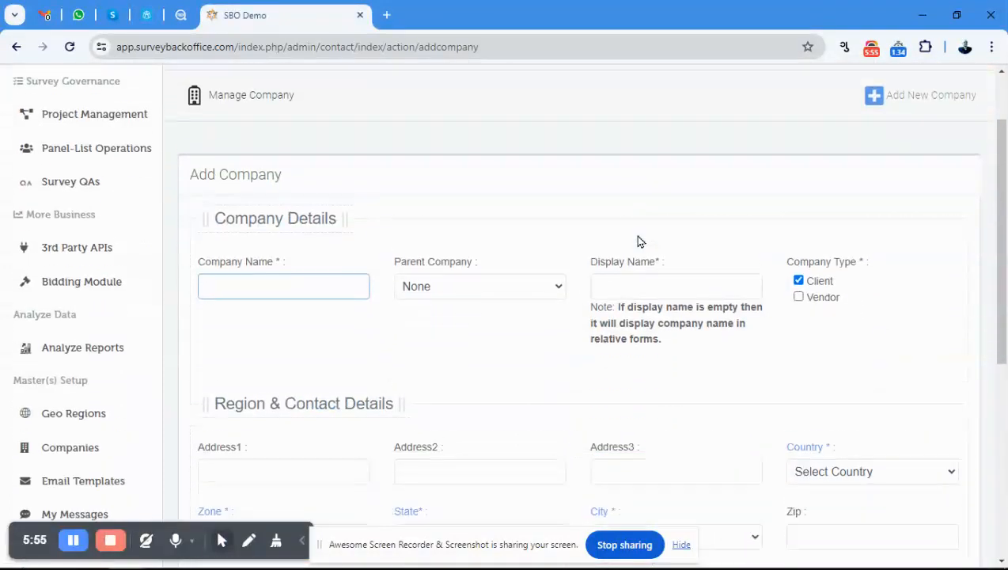
click(798, 273)
click(798, 287)
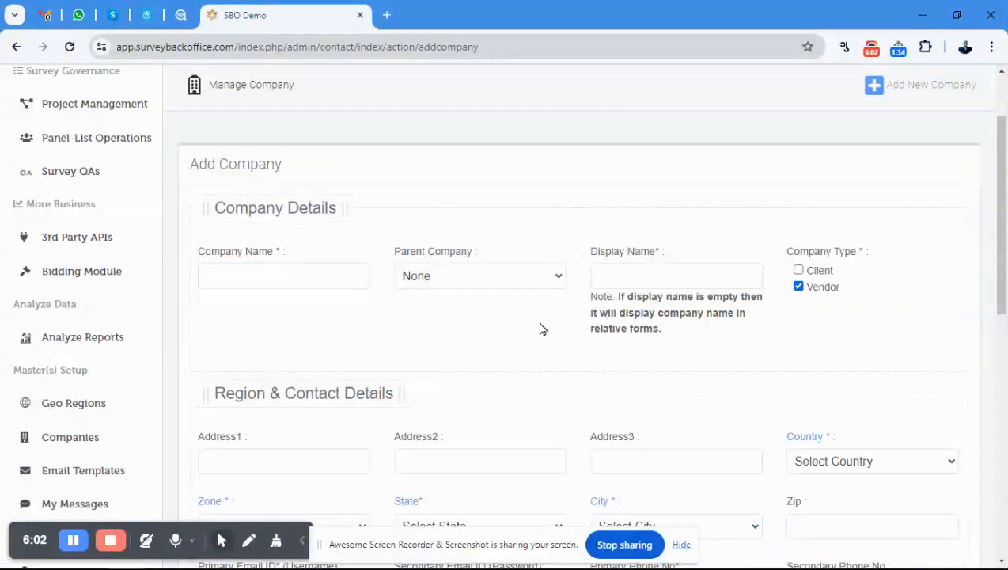
Examine the Surveys Redirect Details fields of the vendor form and return to the company list without saving.
scroll(447, 301, down, 4)
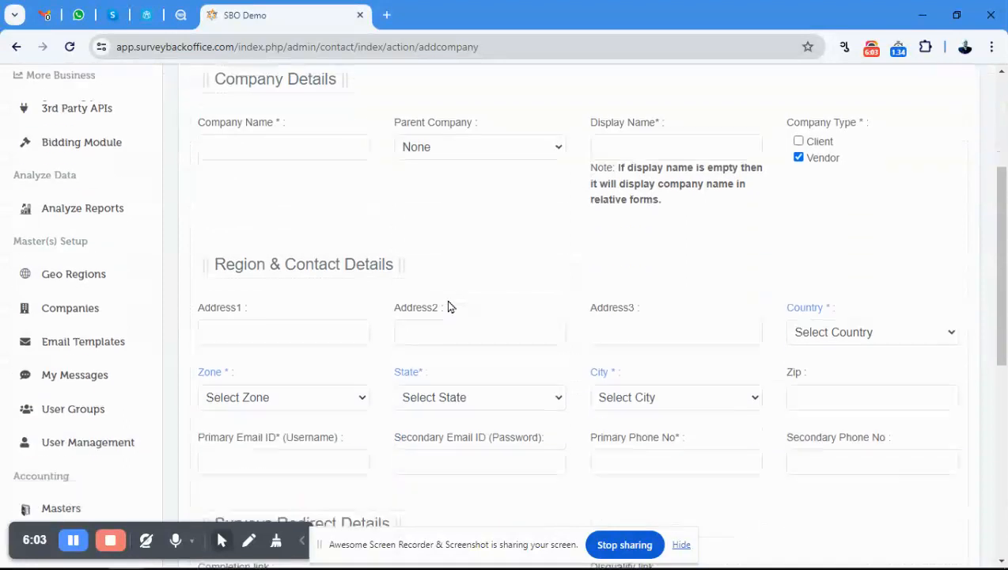
scroll(448, 289, down, 3)
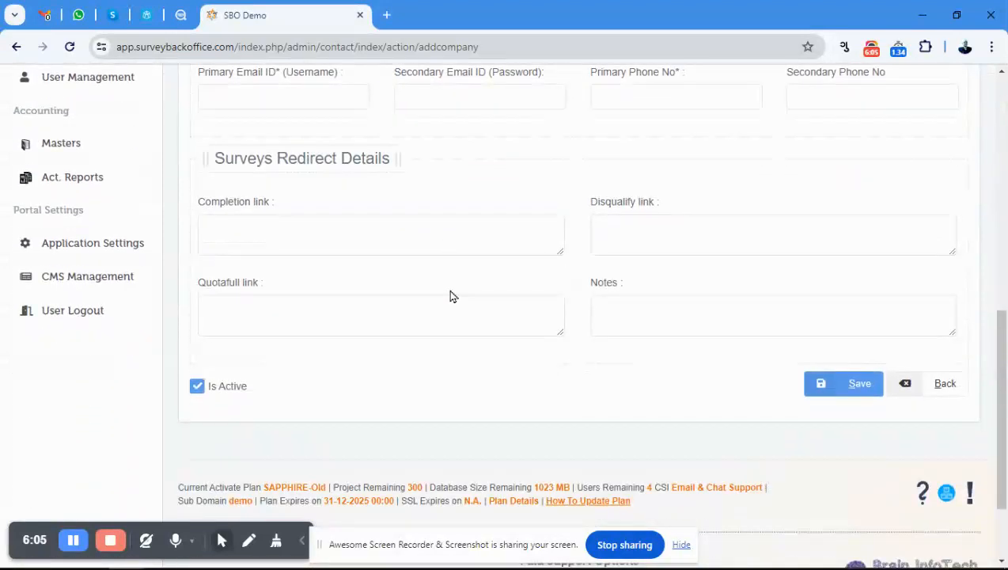
click(634, 318)
click(407, 236)
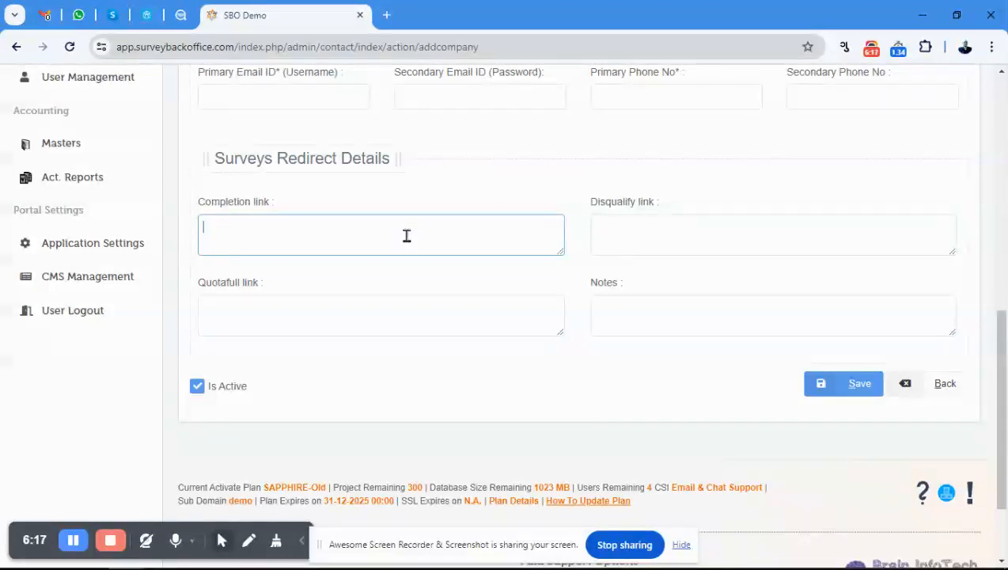
click(933, 390)
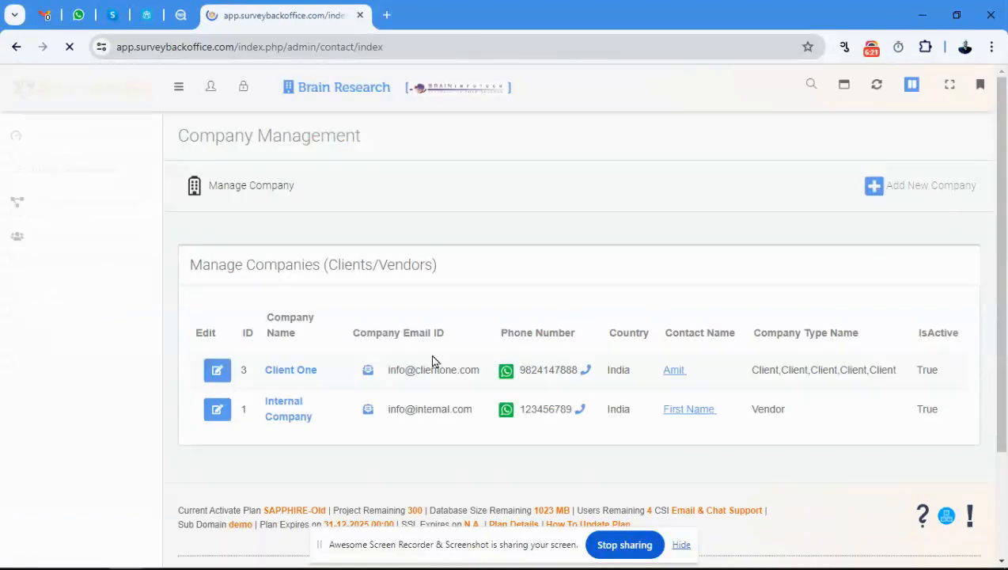
scroll(446, 275, down, 3)
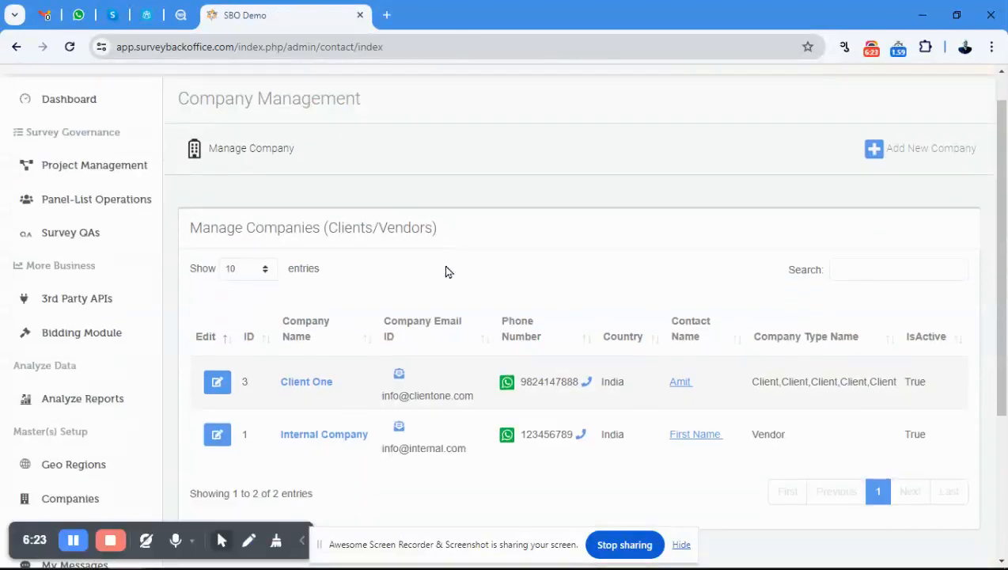